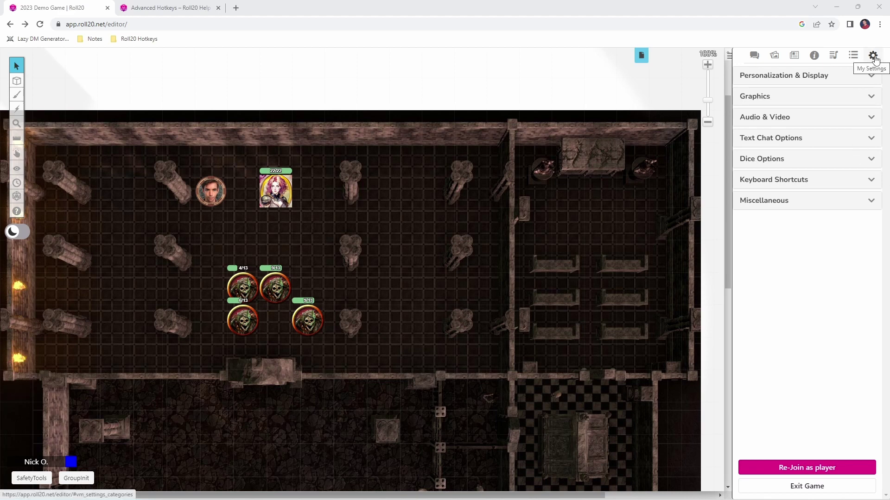
Expand the Keyboard Shortcuts list in Roll20 settings and view the Advanced Hotkeys help article
click(830, 177)
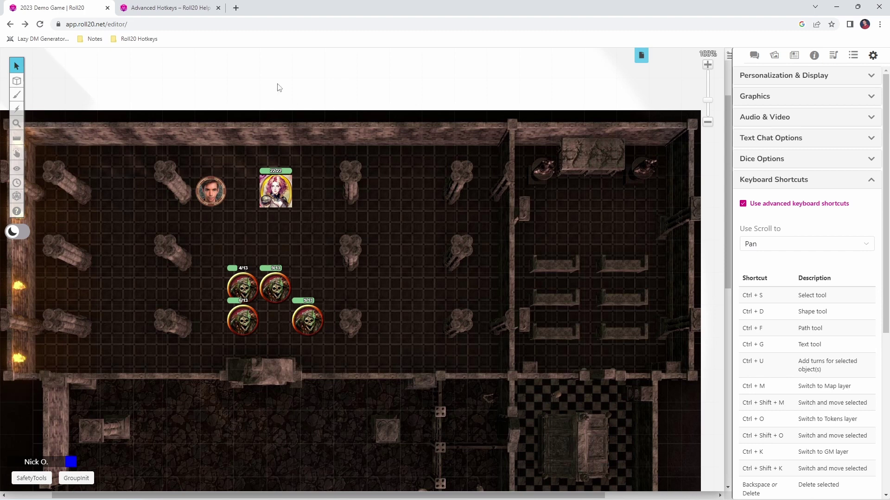
click(188, 13)
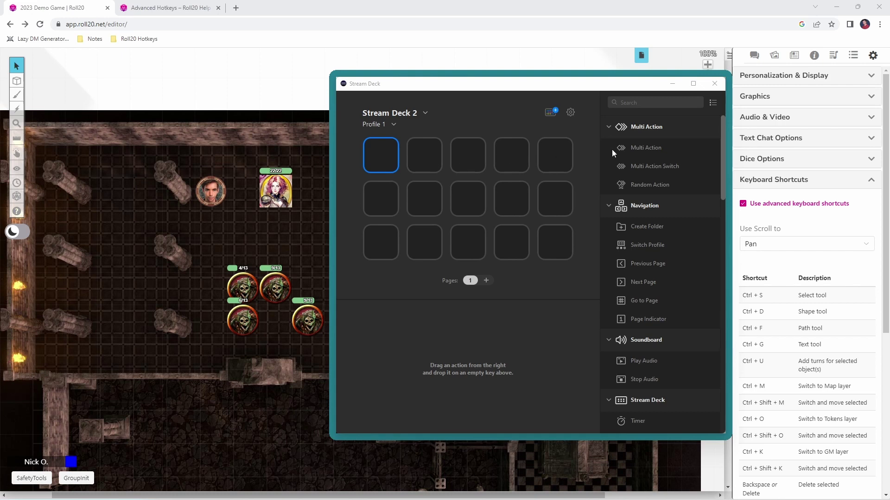
scroll(655, 148, down, 15)
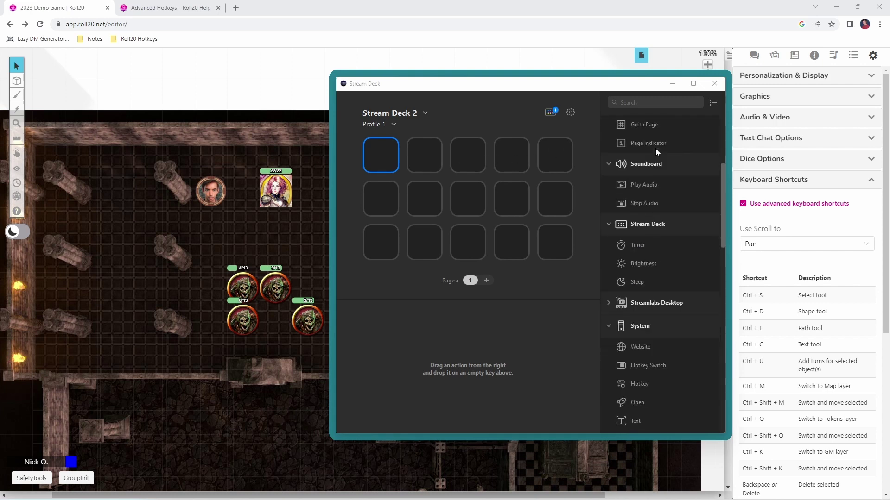
scroll(655, 148, up, 12)
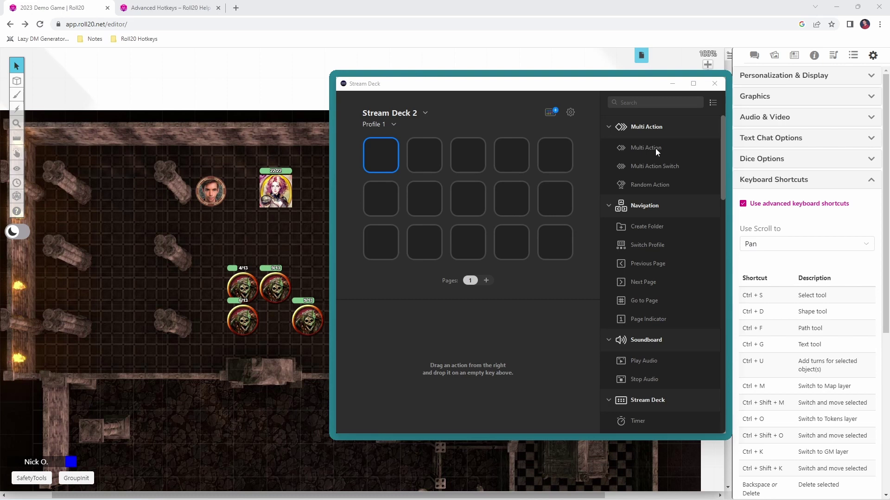
click(17, 138)
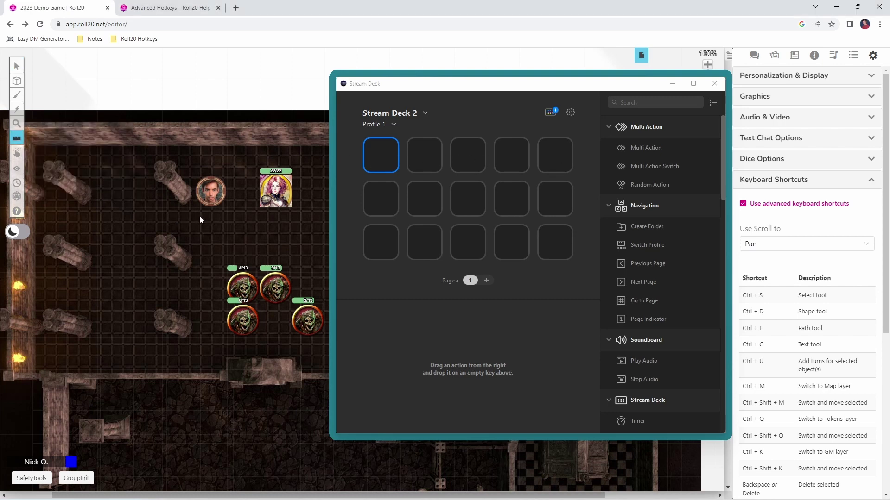
drag(216, 198, 174, 333)
click(17, 68)
drag(151, 169, 253, 246)
click(237, 257)
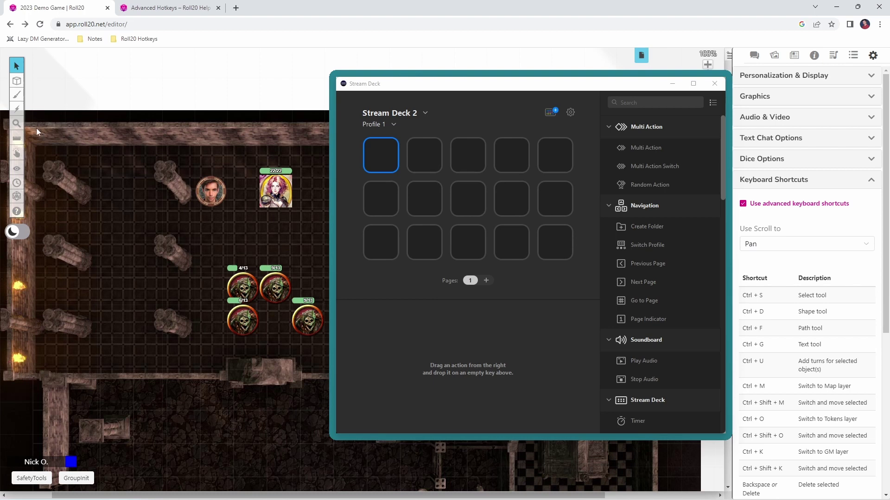
click(16, 138)
drag(210, 191, 288, 333)
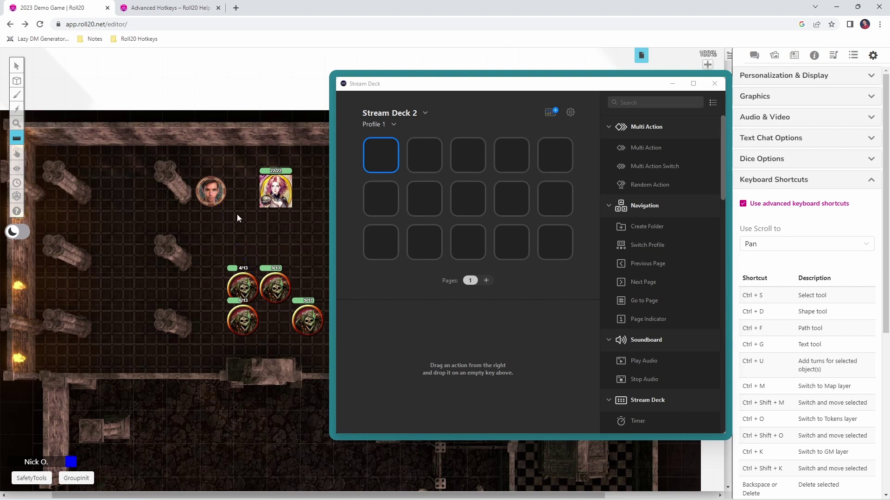
drag(218, 191, 178, 188)
click(13, 71)
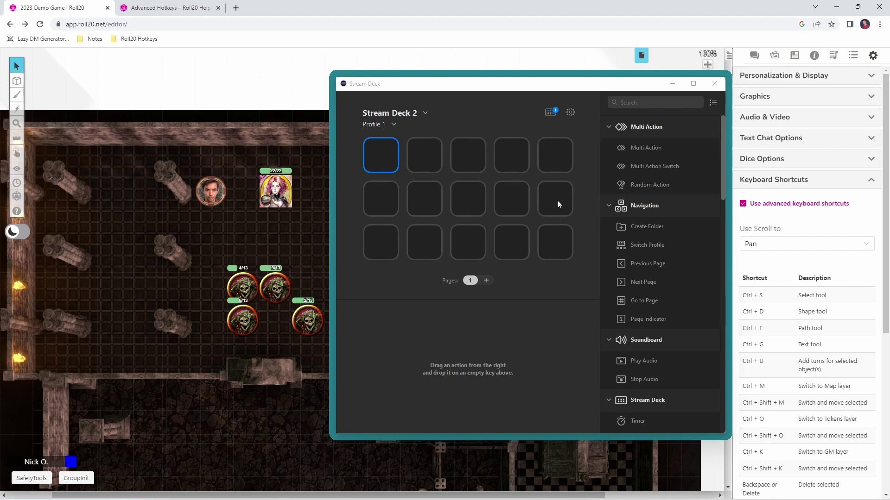
Place a Multi Action Switch on an empty key and check the ruler hotkeys in the Roll20 help
drag(660, 166, 381, 160)
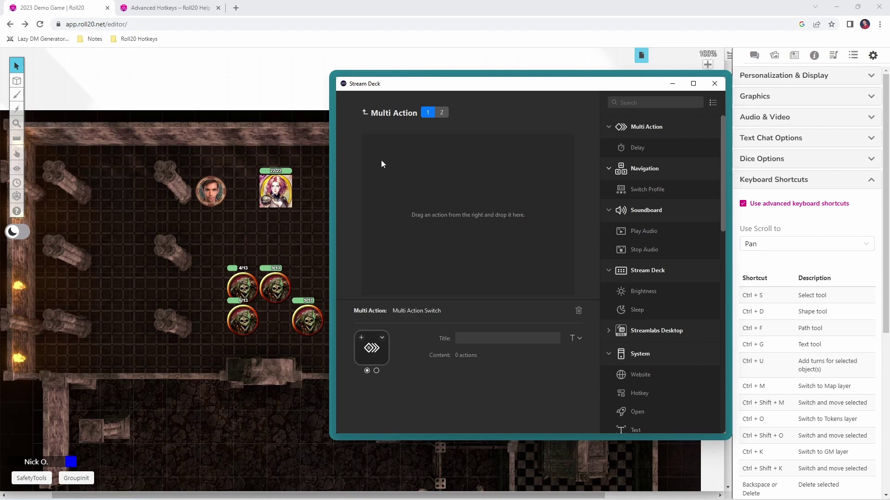
click(167, 8)
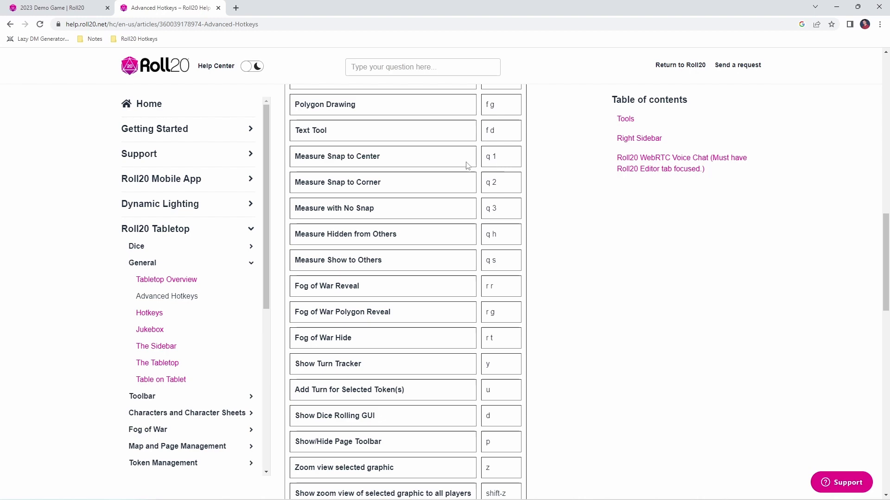
click(70, 10)
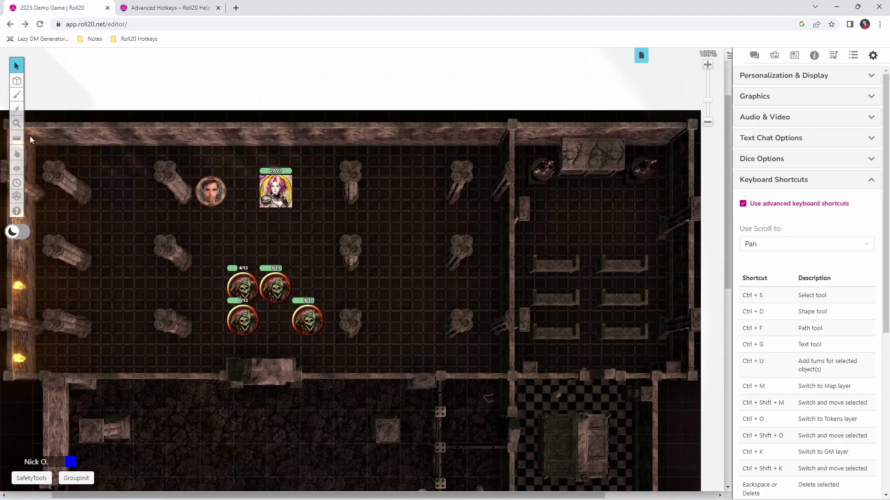
mouse_move(19, 139)
Search 'hot' and add a Hotkey action to the first state that sends Q
key(alt+Tab)
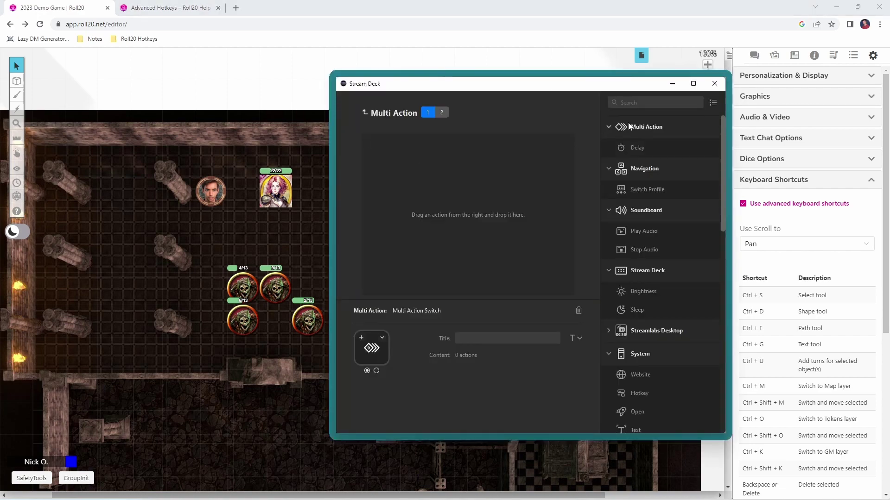
text(hot)
key(alt+Tab)
key(r)
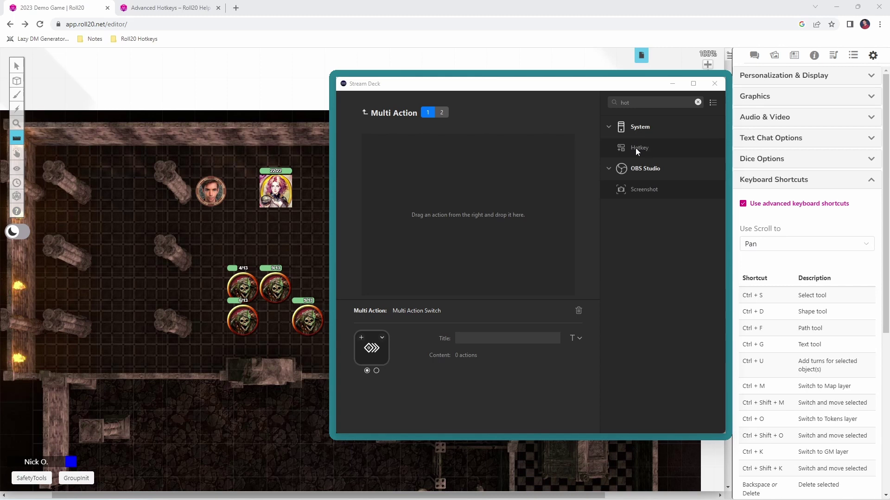
drag(641, 148, 445, 155)
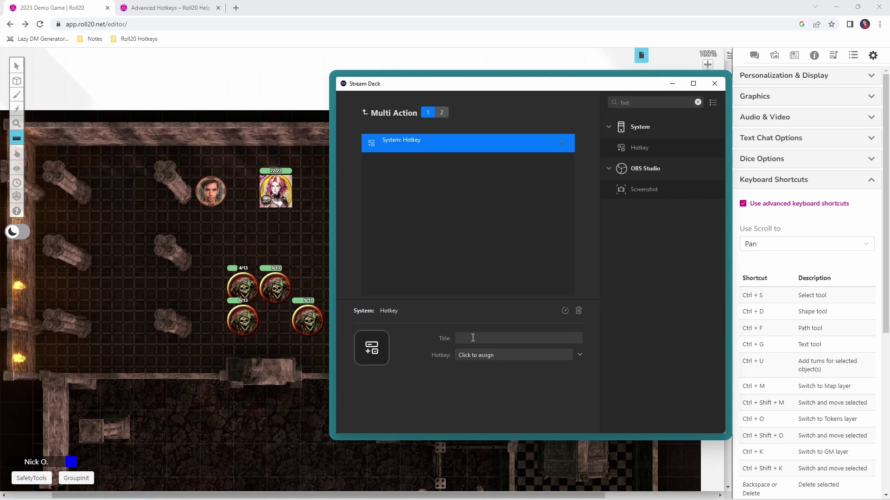
text(Q)
click(516, 354)
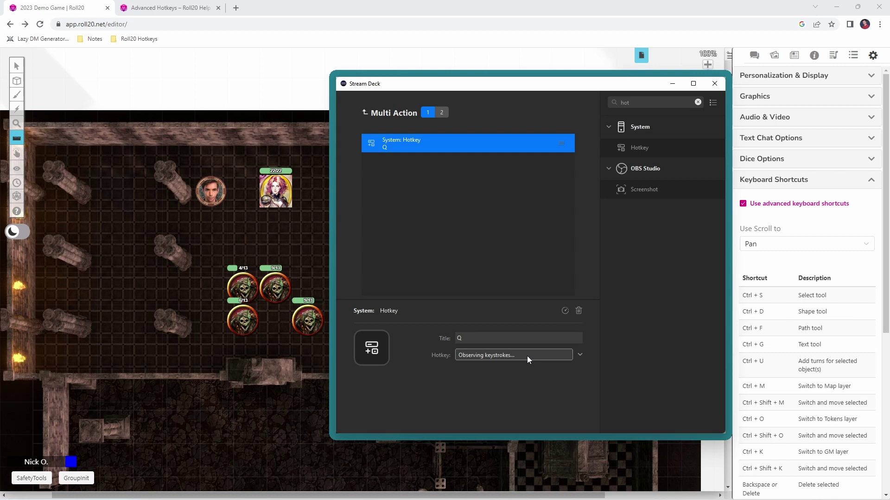
key(q)
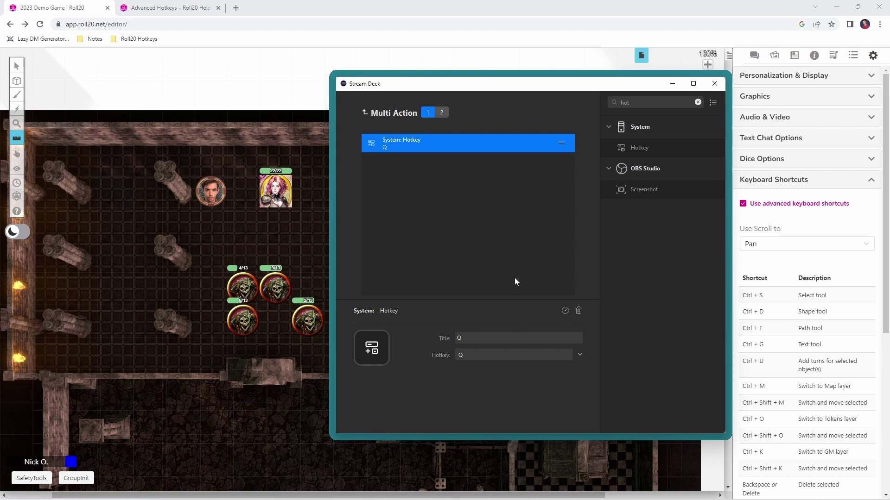
click(507, 265)
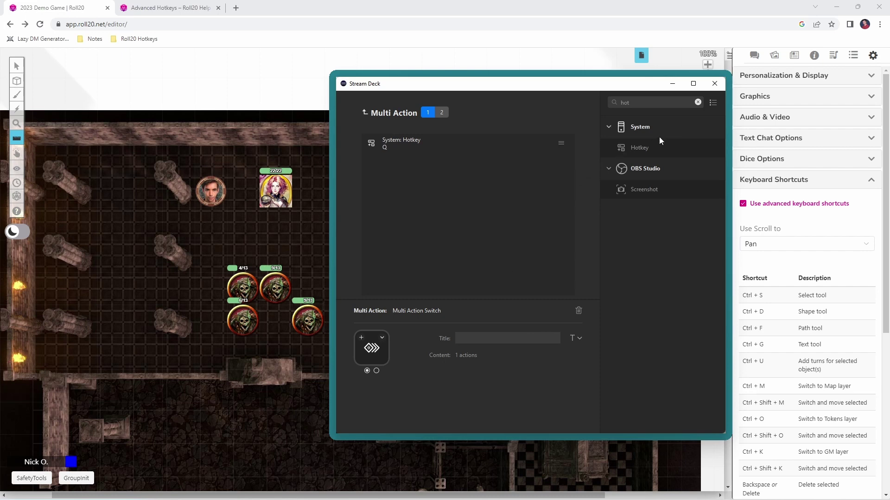
Add a second Hotkey action to the first state that sends 1
drag(656, 146, 476, 177)
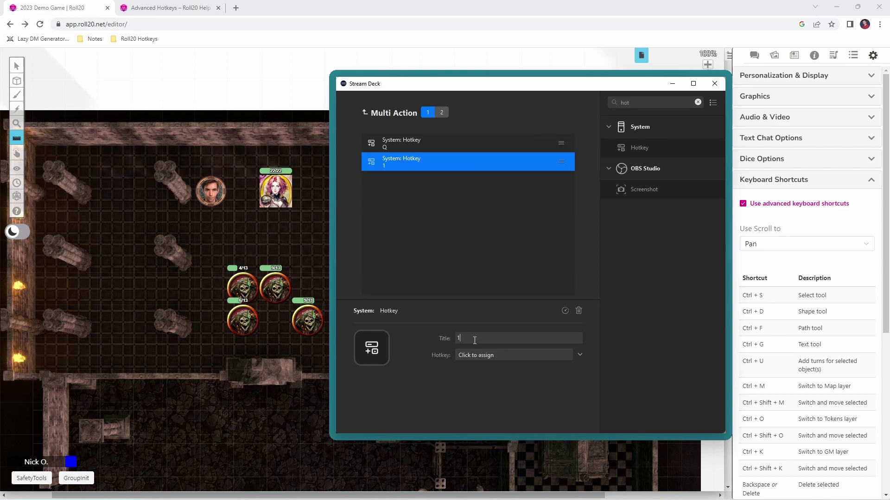
click(506, 359)
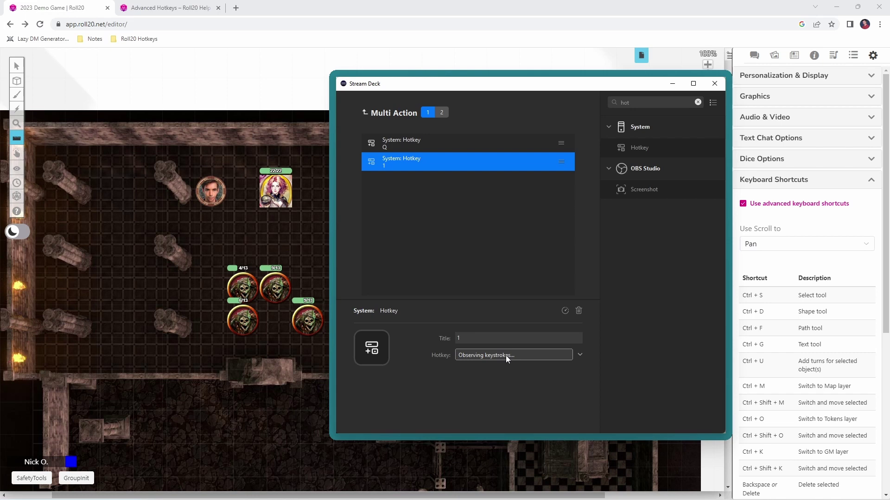
key(1)
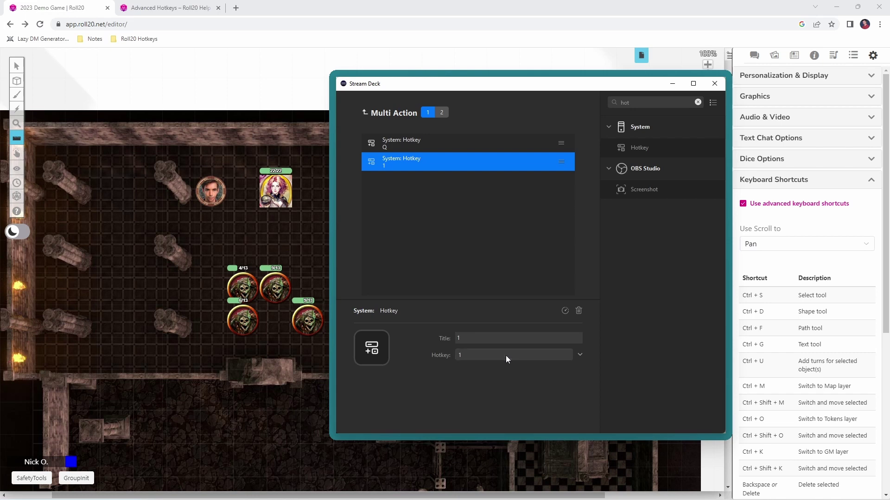
click(484, 273)
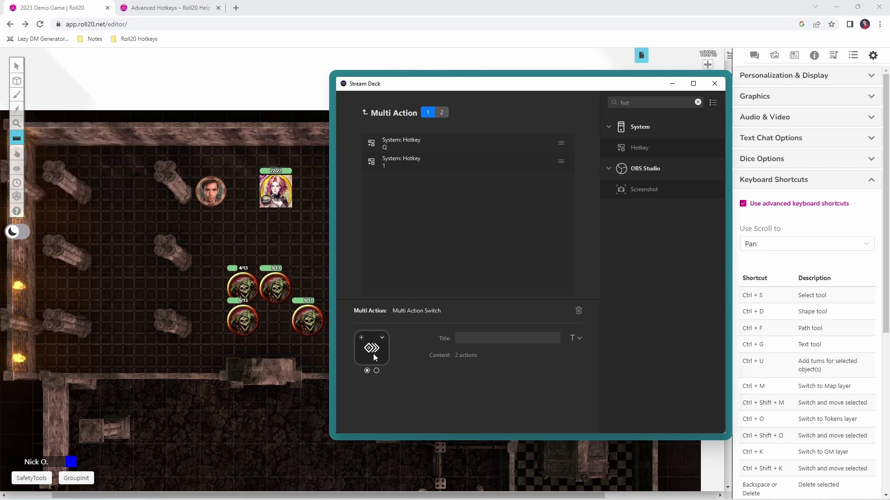
Title the first state 'Ruler' and give it an RPG-style ruler icon from the Icon Library
text(Ruler)
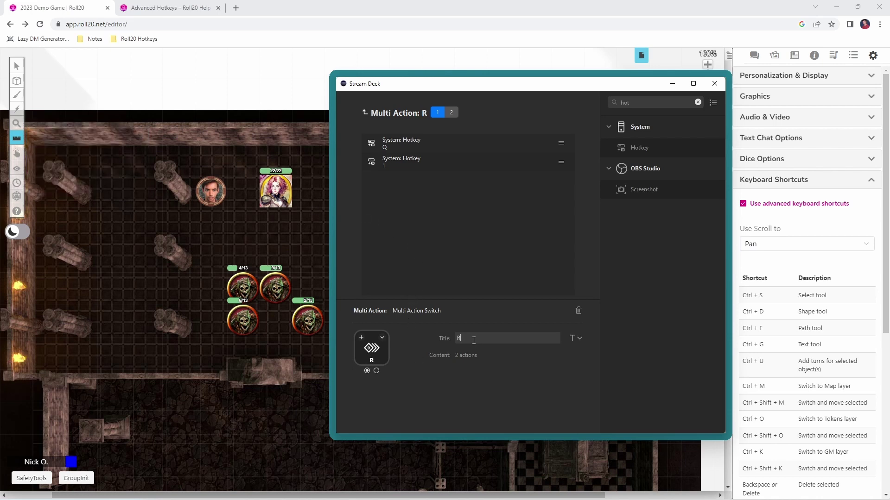
click(414, 331)
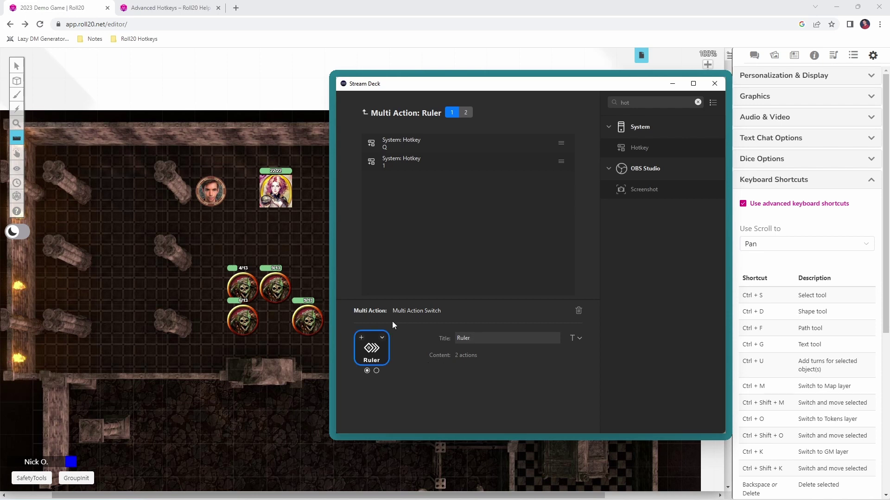
click(363, 341)
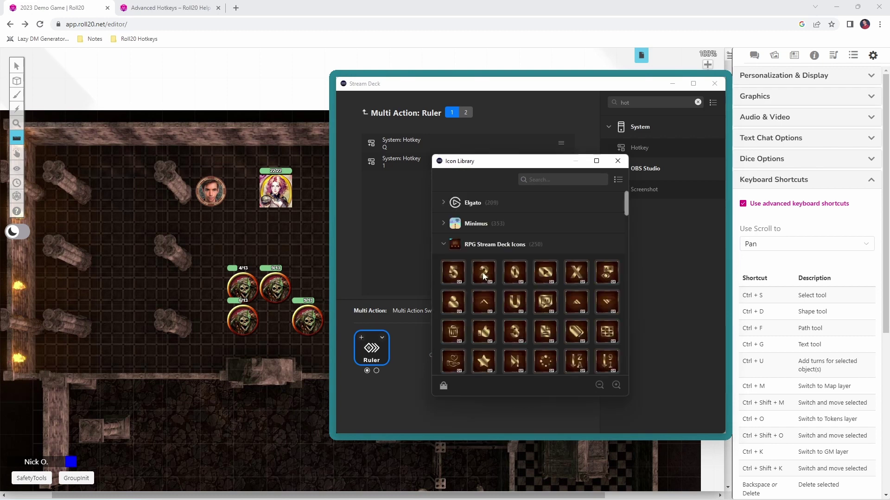
scroll(483, 277, down, 2)
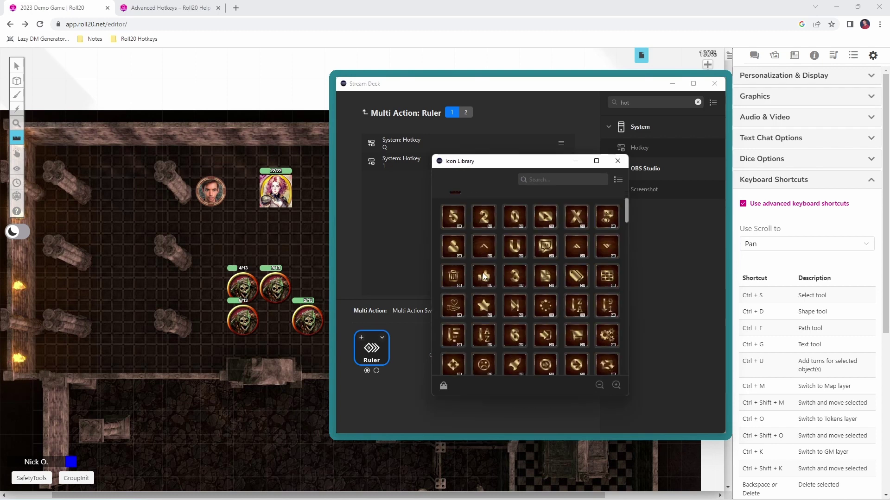
click(452, 337)
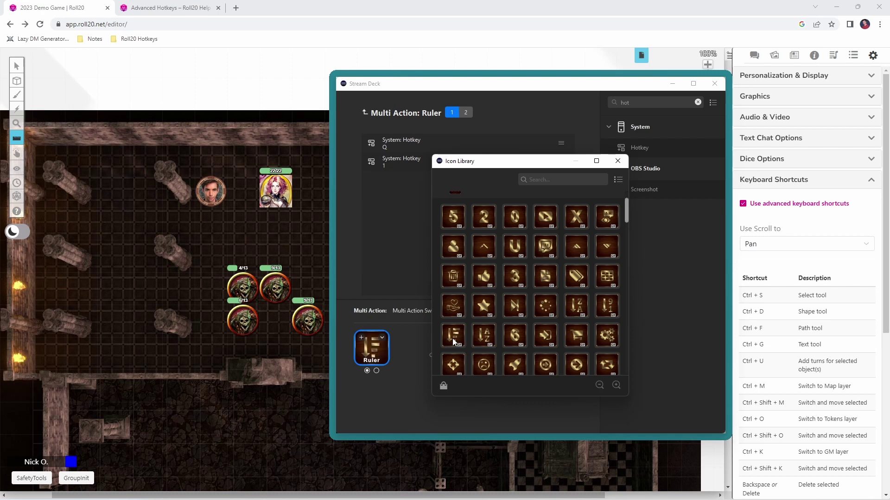
click(617, 161)
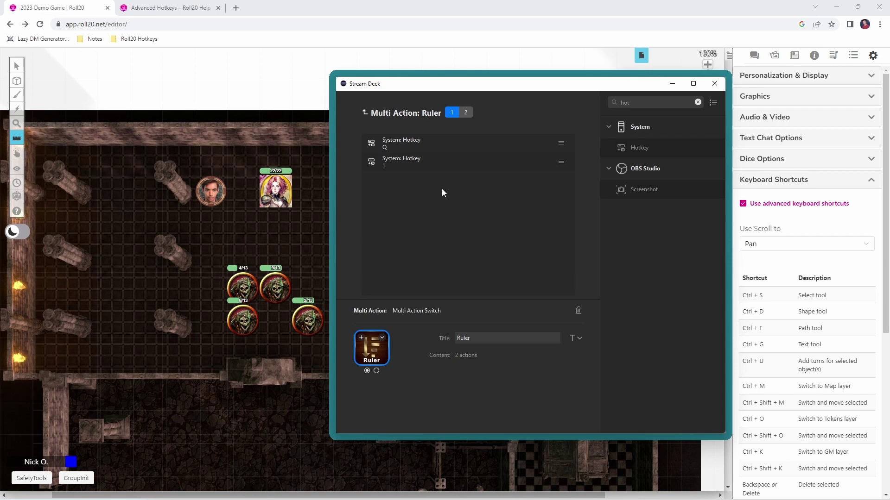
Add a Hotkey action titled S that sends the S key to the switch's second state
click(466, 115)
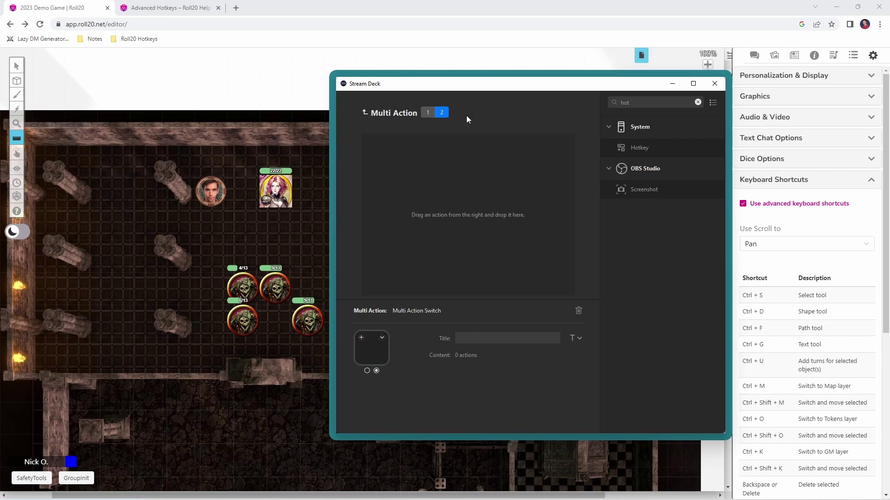
drag(651, 155, 485, 153)
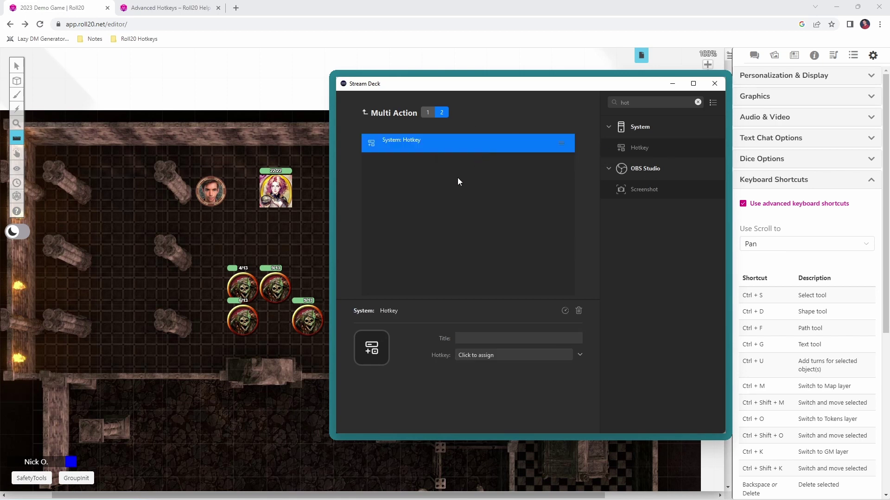
click(487, 337)
text(S)
click(505, 354)
key(s)
click(452, 293)
Title the second state 'Select' and give it an arrow icon from the Icon Library
click(471, 338)
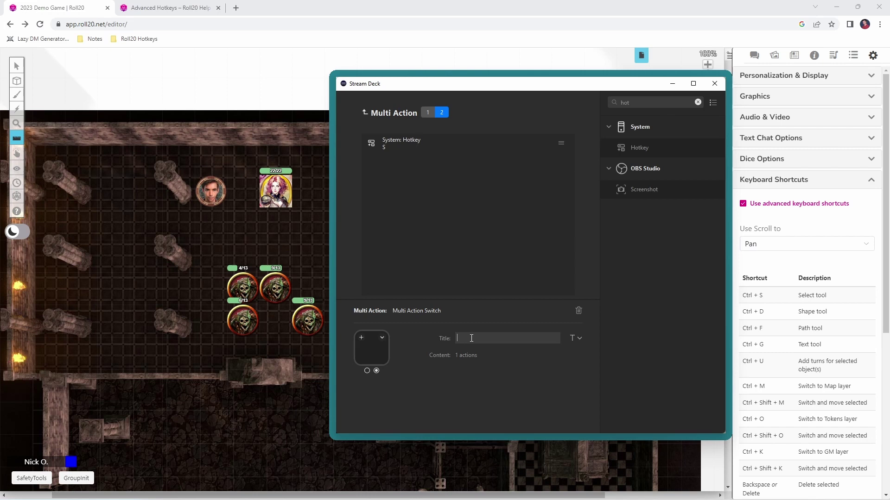
text(Select)
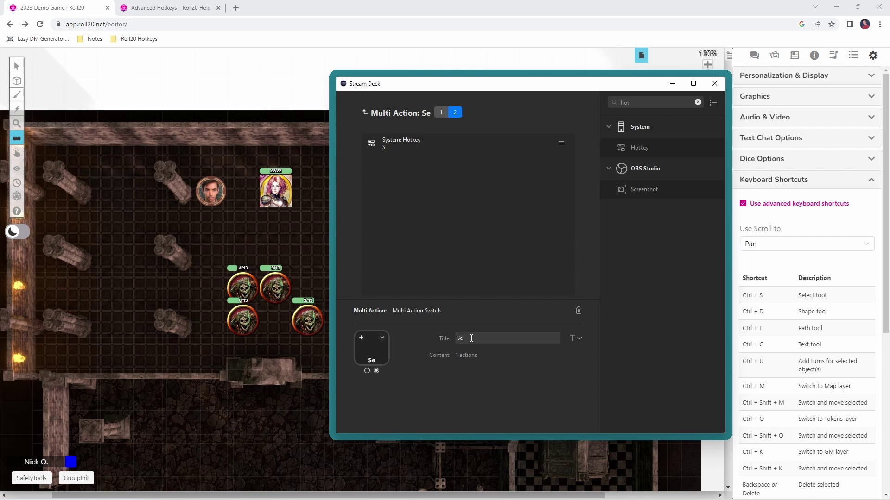
click(362, 338)
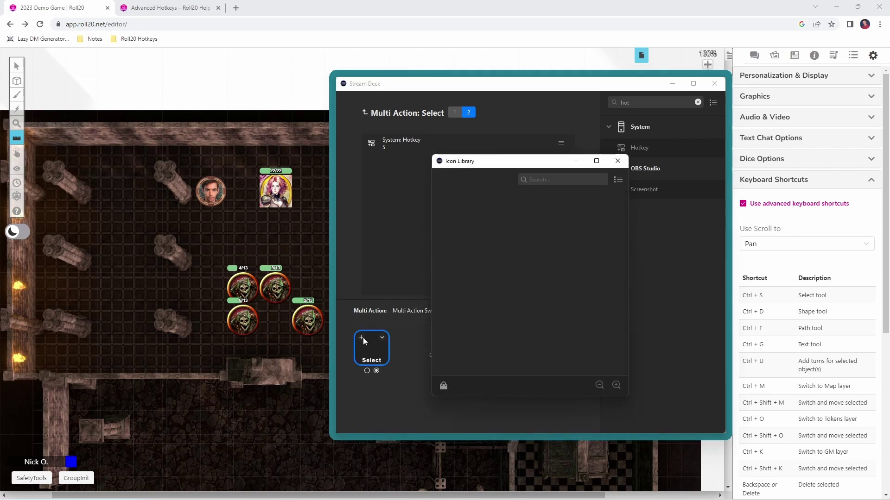
click(582, 321)
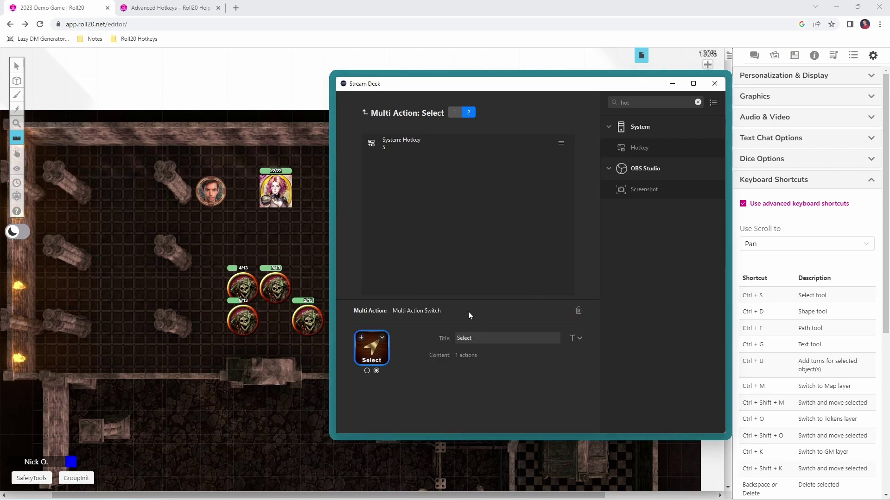
Check the Ruler and Select states, return to the key grid, and put Roll20 on Select
click(367, 370)
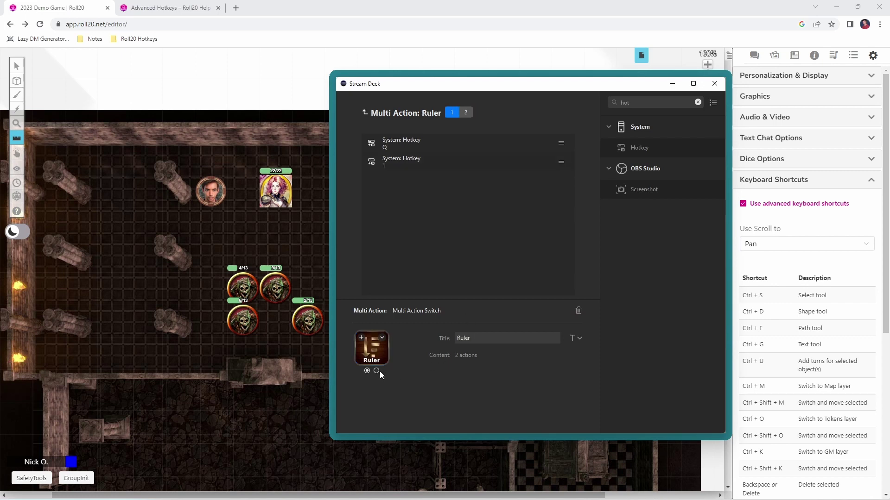
click(469, 109)
click(451, 113)
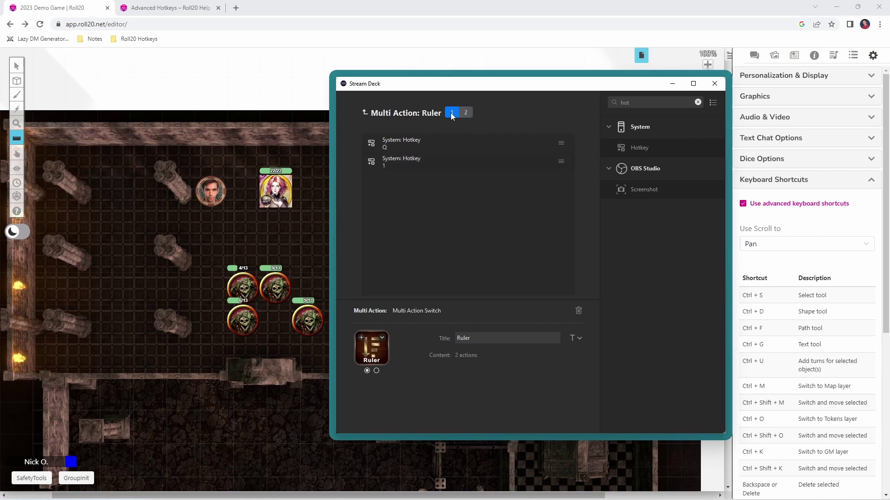
click(365, 113)
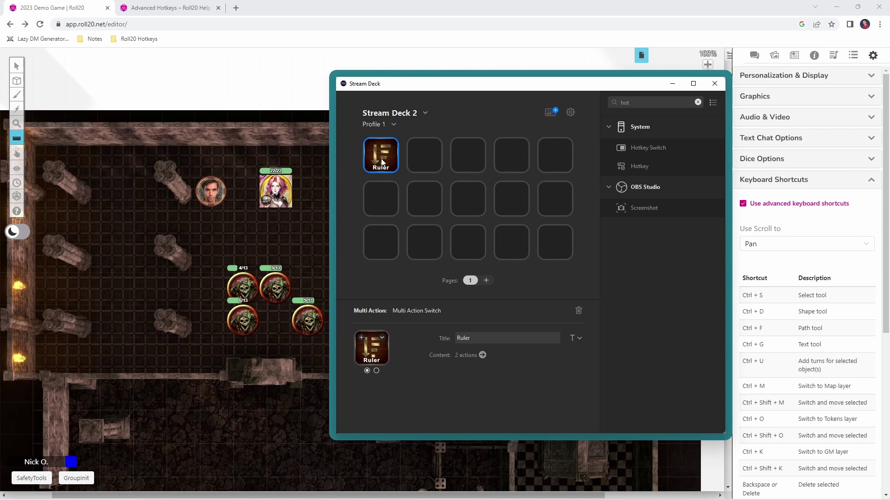
click(17, 67)
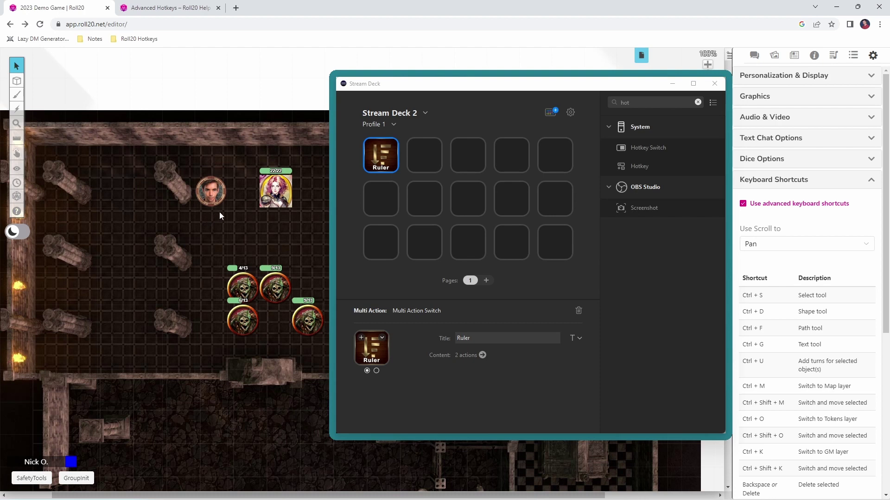
Trigger the Ruler key and measure from the man's token to a skeleton
key(ctrl+r)
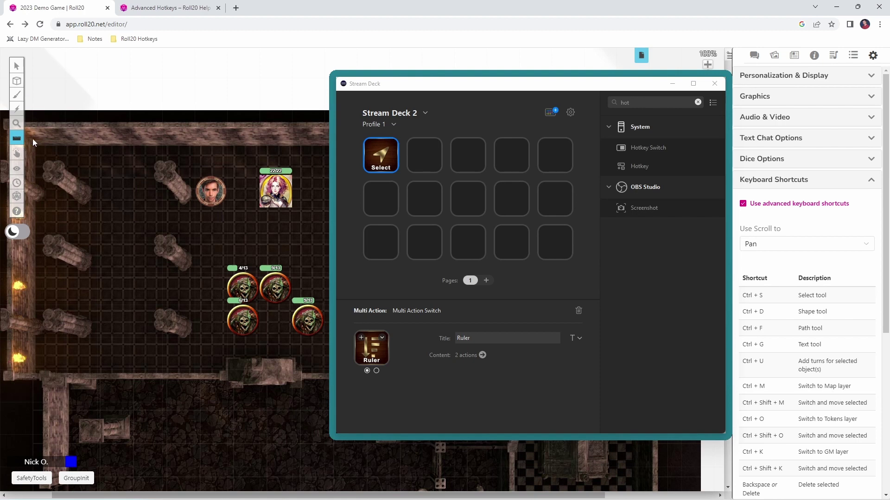
mouse_move(17, 138)
drag(211, 191, 243, 321)
Toggle repeatedly between Select and Ruler with the key, then select a skeleton token
key(ctrl+s)
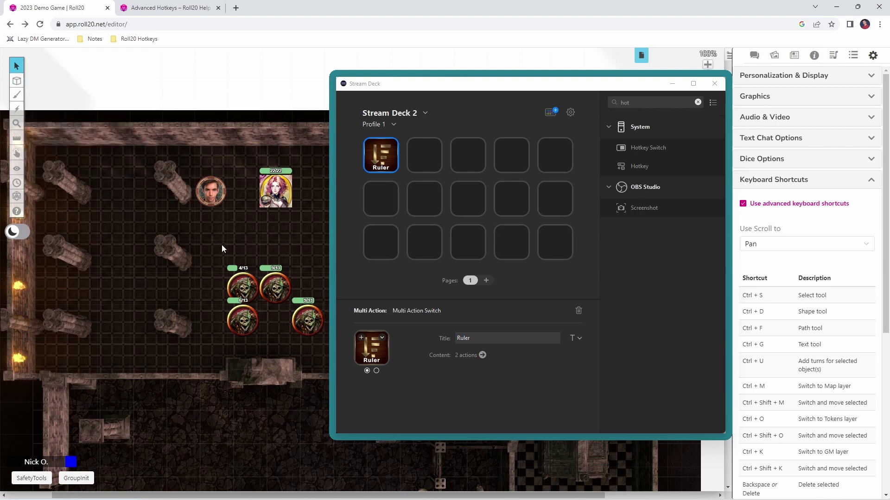
key(ctrl+r)
key(ctrl+s)
key(ctrl+r)
key(ctrl+s)
key(ctrl+r)
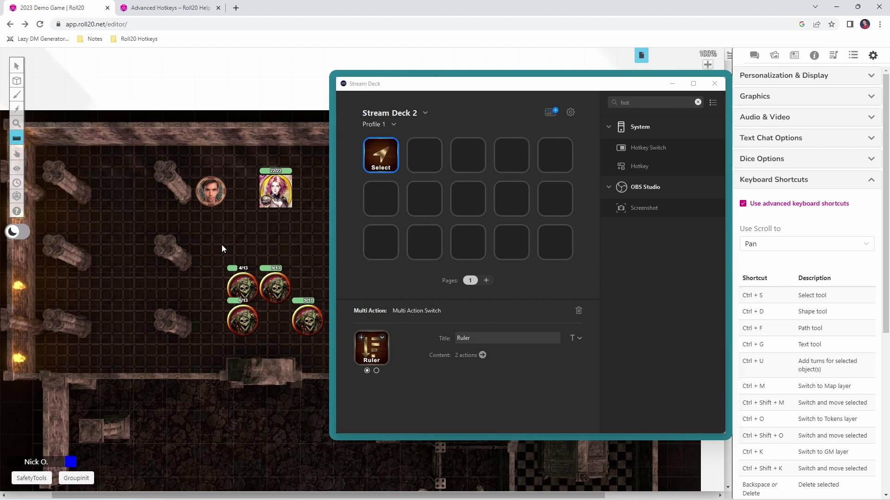
key(ctrl+s)
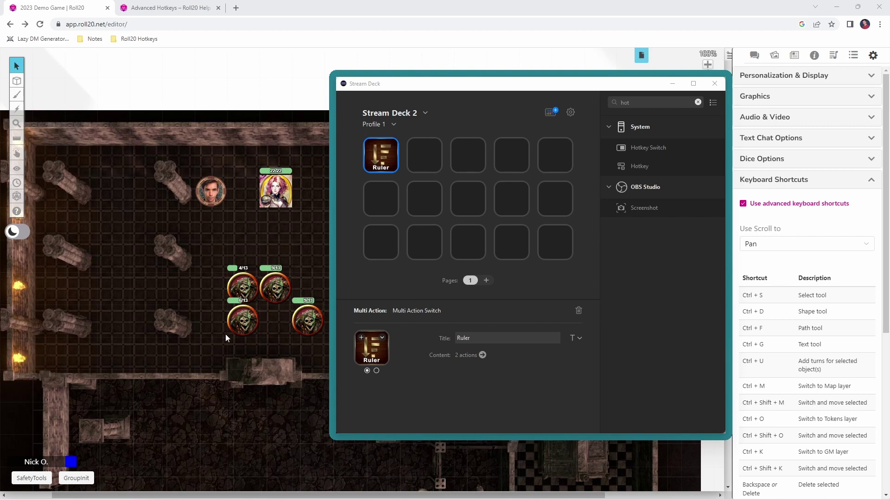
click(239, 323)
Open the skeleton token's right-click menu, then select the empty second Stream Deck key
right_click(239, 323)
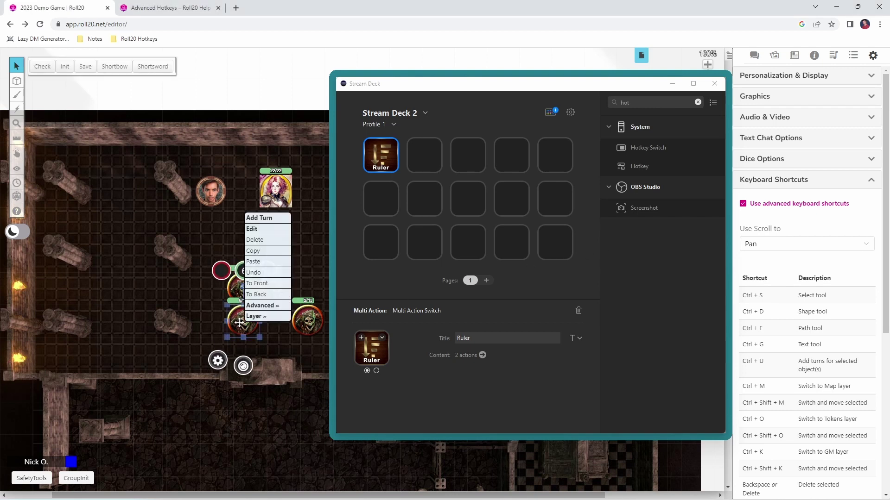
mouse_move(262, 324)
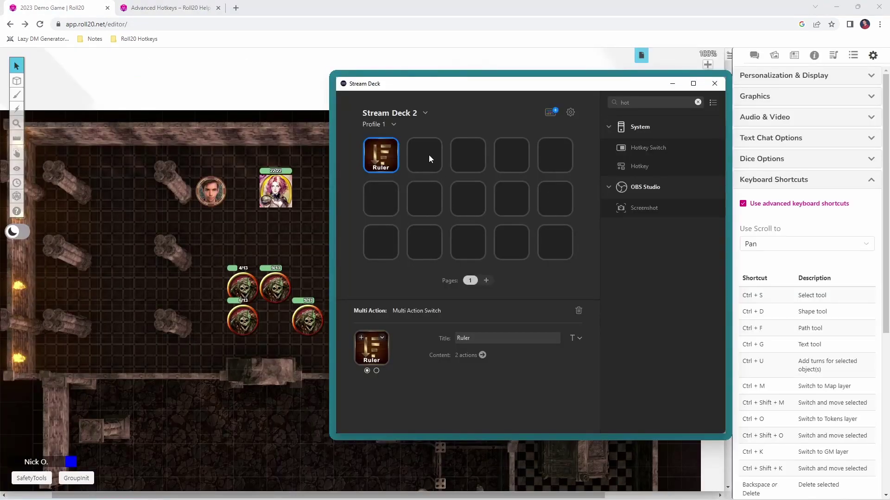
click(429, 159)
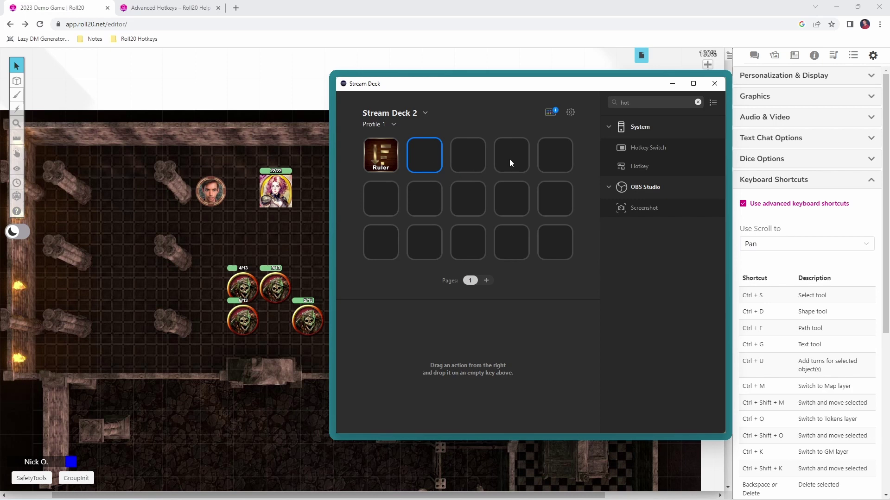
Search 'mul' and put a Multi Action on the second key
double_click(649, 99)
text(mul)
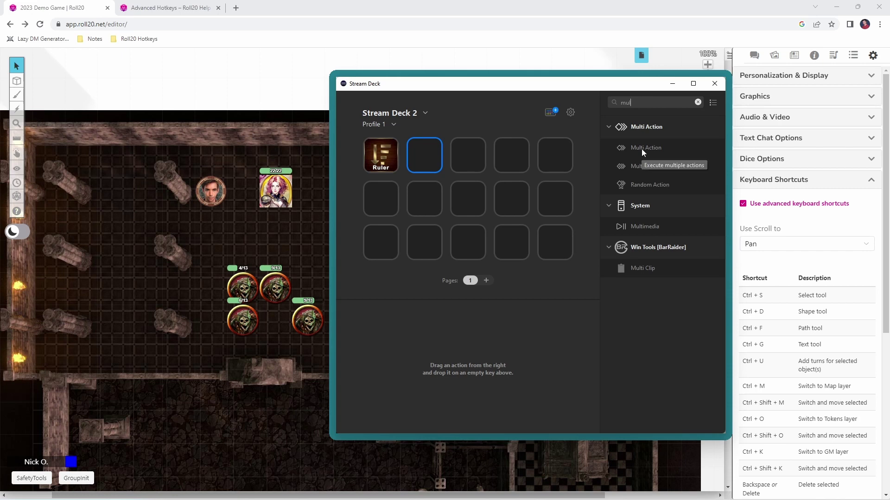
drag(641, 148, 430, 162)
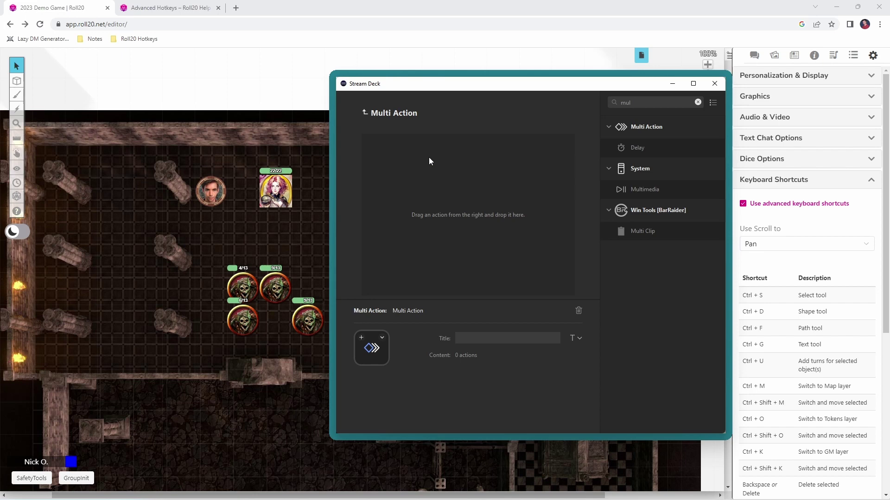
Add two Hotkey actions to the multi-action, sending l and then k
double_click(653, 106)
text(hot)
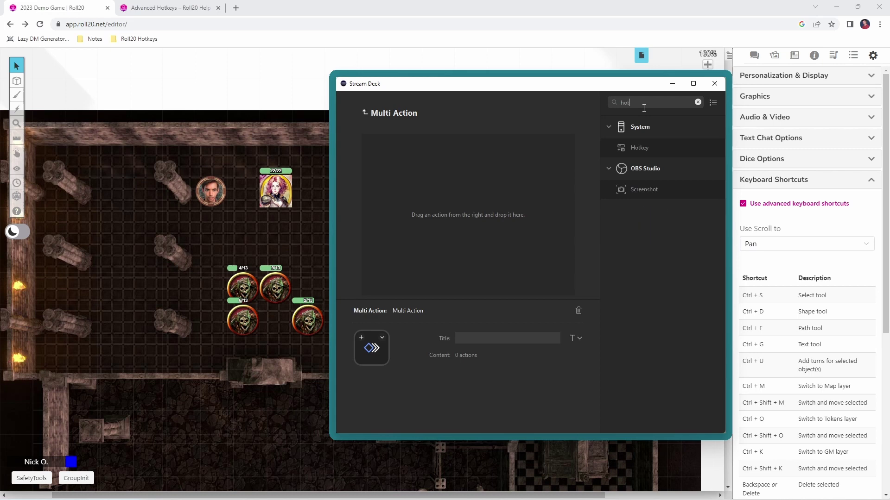
drag(640, 147, 452, 154)
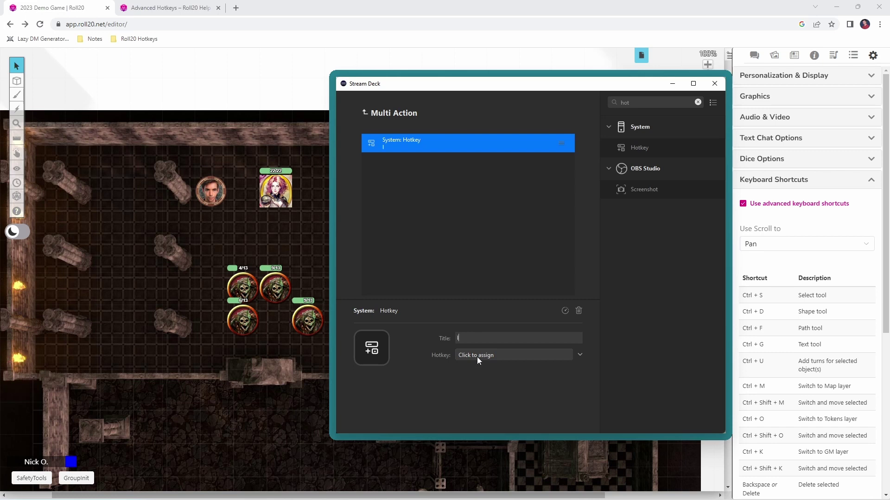
drag(649, 147, 491, 208)
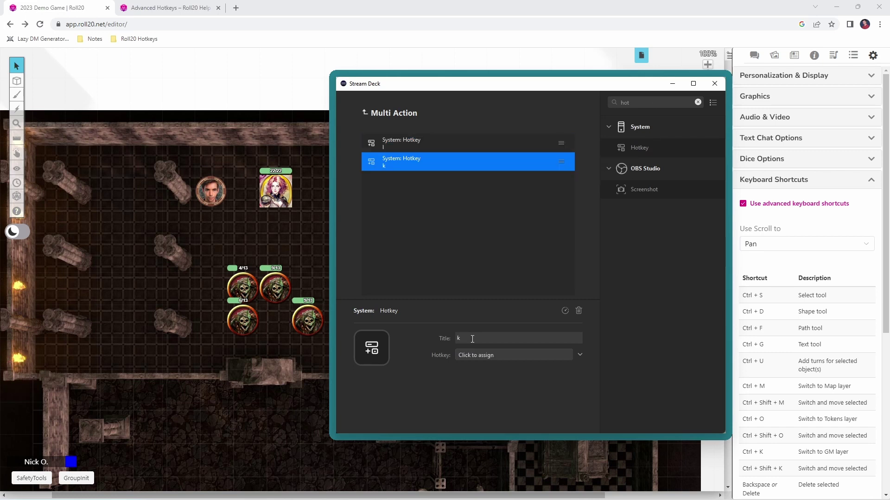
click(489, 354)
key(k)
click(454, 292)
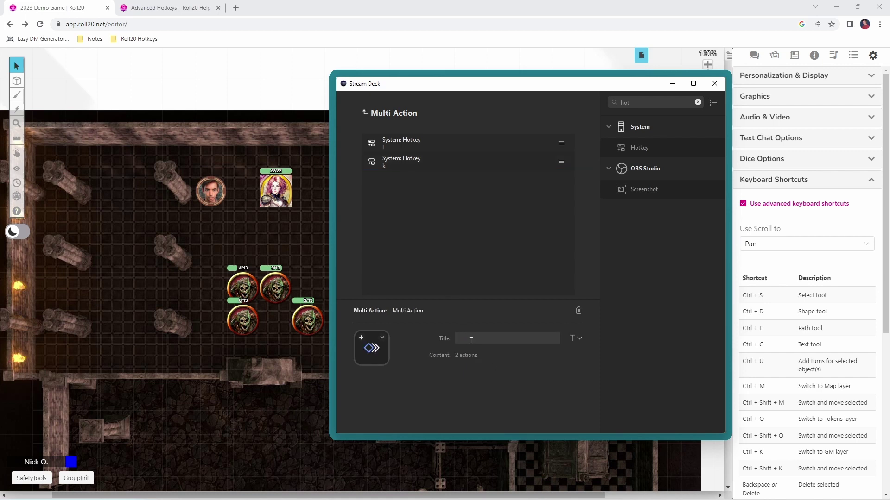
Title the key 'To GM Layer' on two lines with an RPG icon, then select a skeleton token
text(To GM Layer)
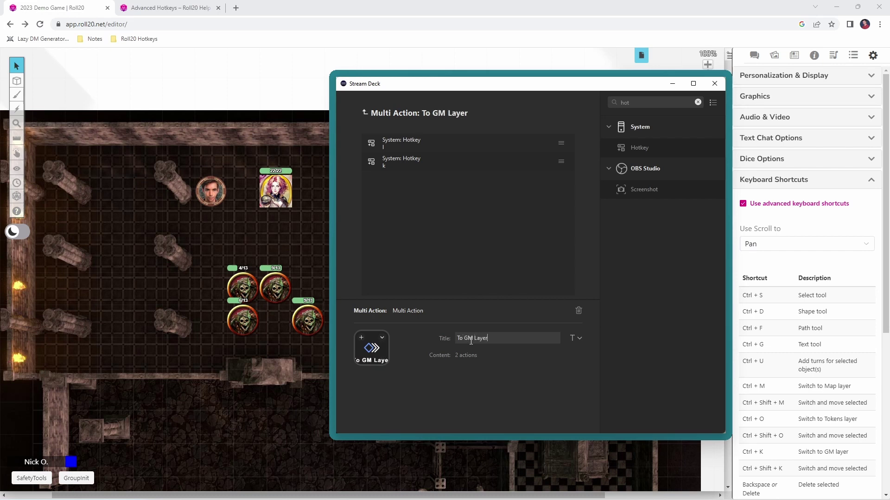
click(470, 341)
key(Return)
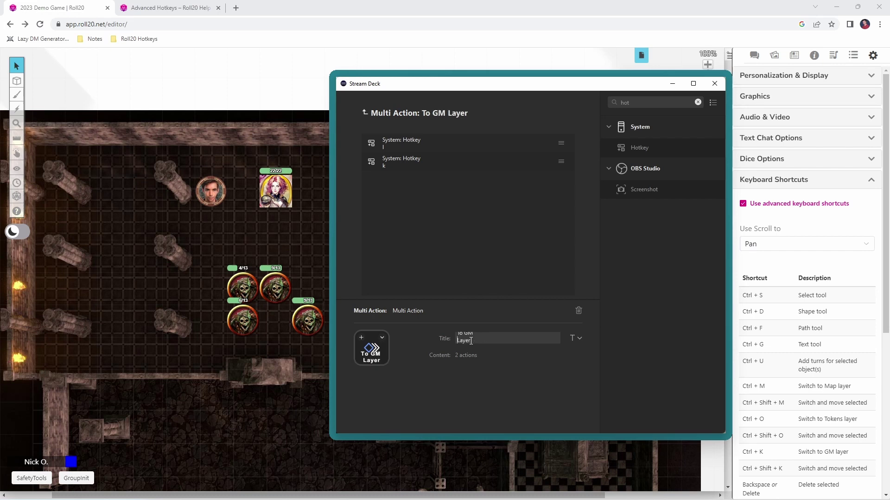
click(362, 342)
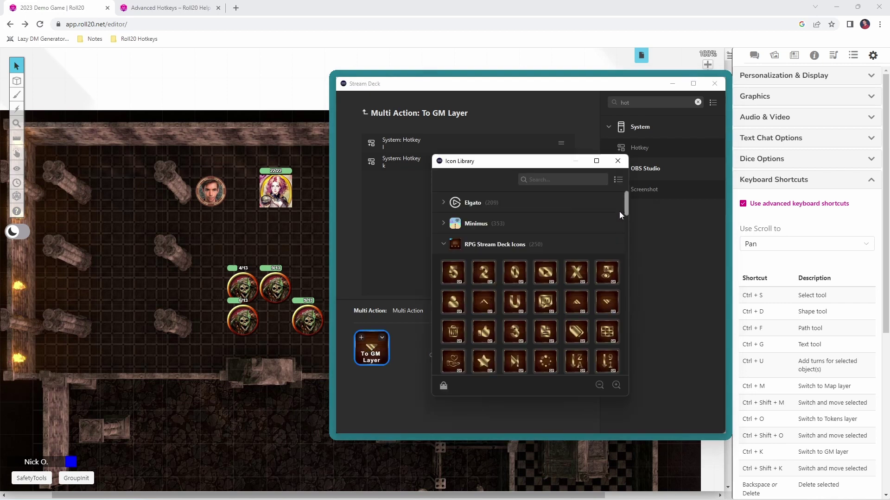
click(617, 160)
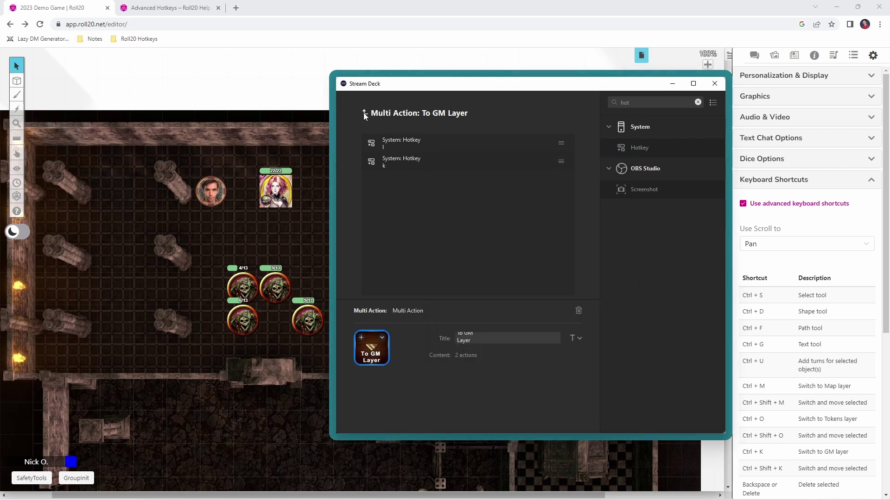
click(364, 113)
click(243, 330)
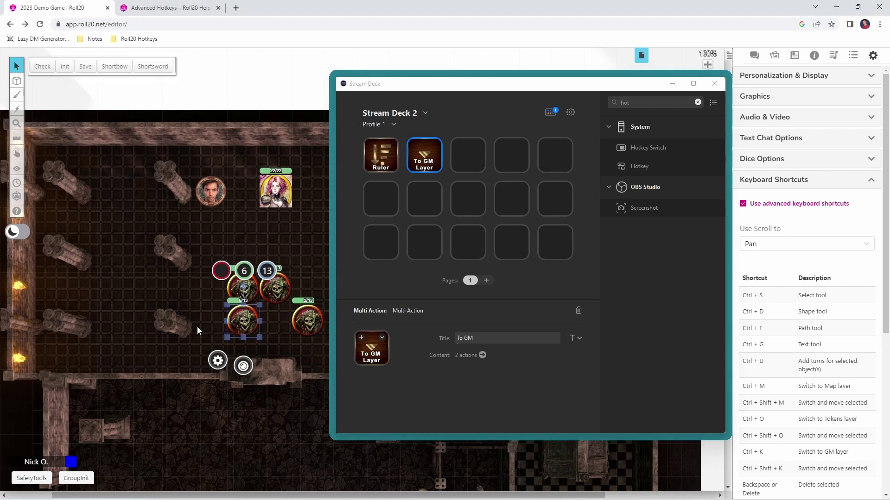
Send the lower skeleton token to the GM layer with the To GM Layer key, then deselect it
key(ctrl+shift+k)
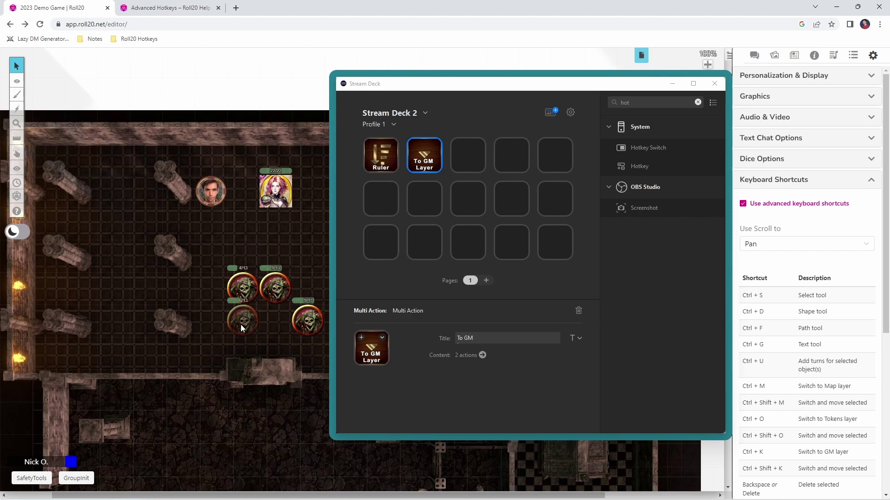
mouse_move(240, 324)
mouse_down()
mouse_move(200, 324)
mouse_move(236, 323)
mouse_up()
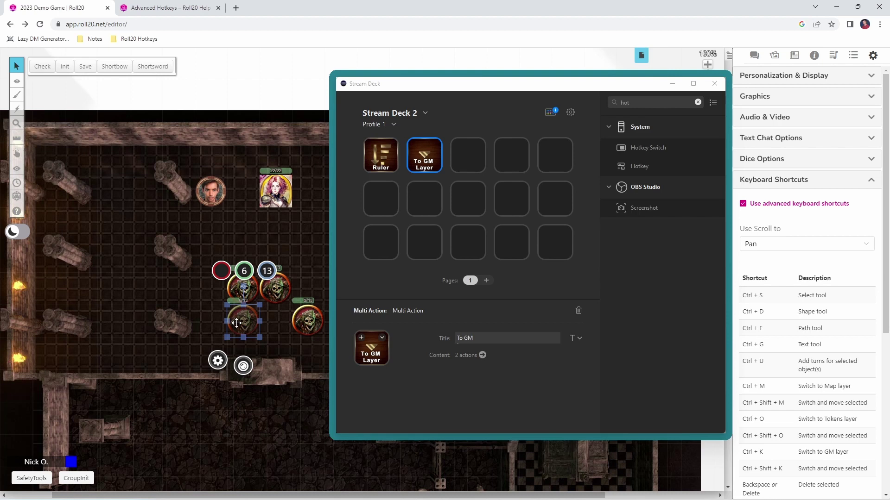
click(200, 309)
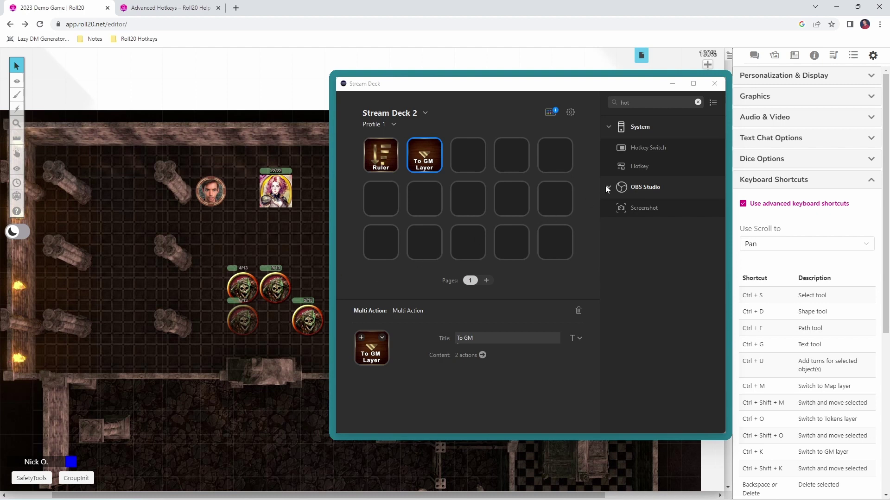
Create a Hotkey key titled 'Objects' that sends O, with the gold O icon
drag(642, 165, 433, 204)
click(482, 338)
text(Objects)
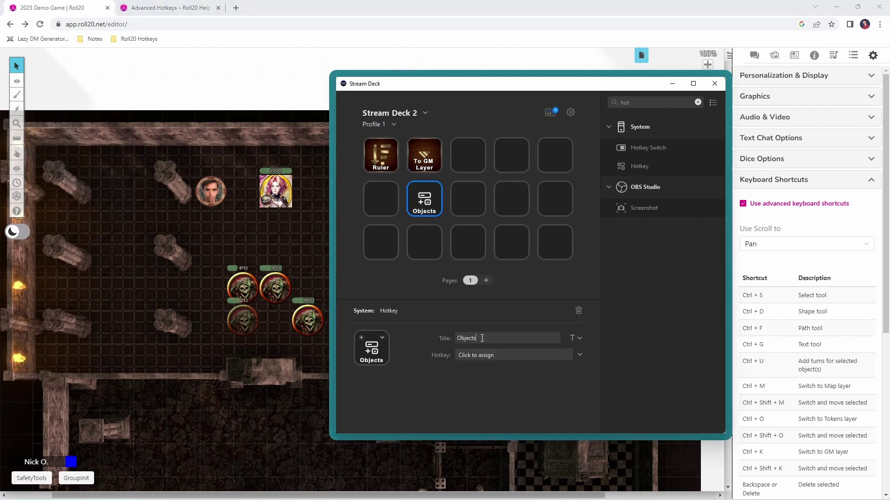
click(507, 354)
key(o)
click(363, 339)
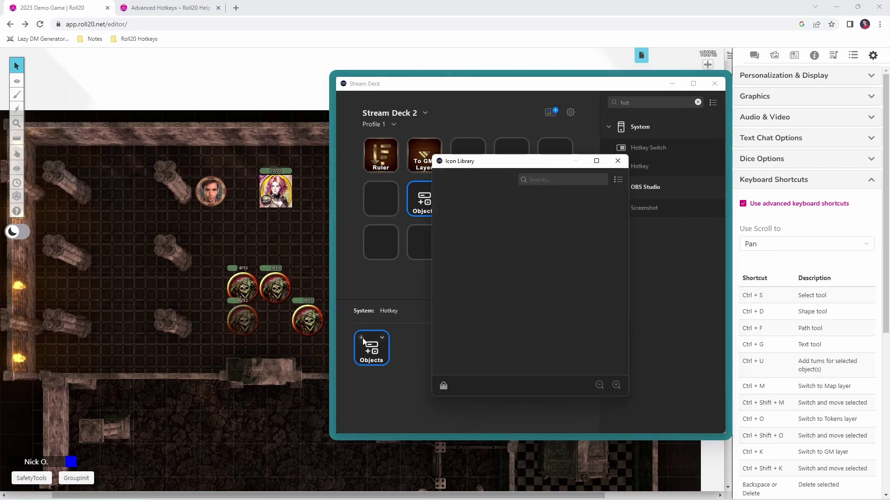
click(576, 349)
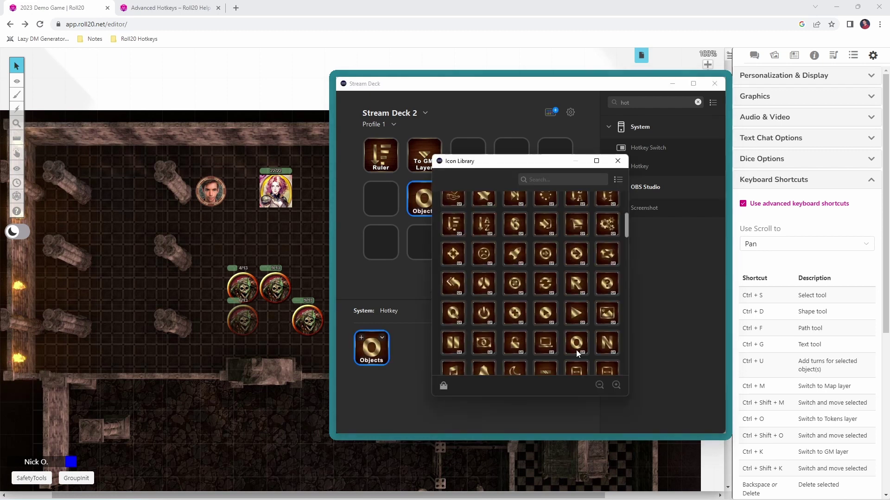
click(617, 162)
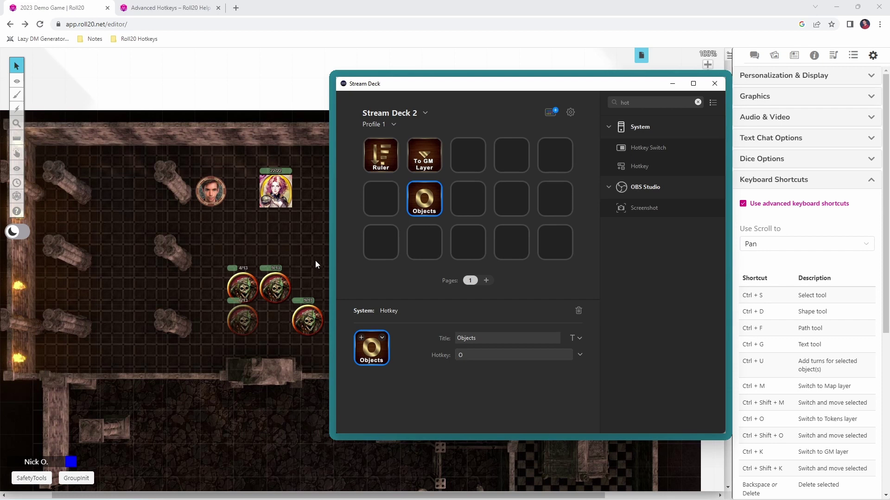
In Roll20, move the upper skeleton token to the GM layer, then return to Objects
key(ctrl+o)
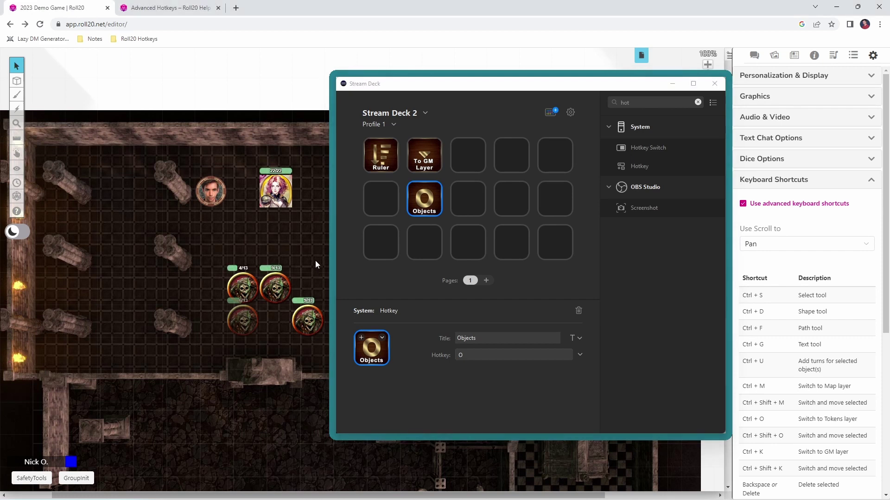
click(276, 287)
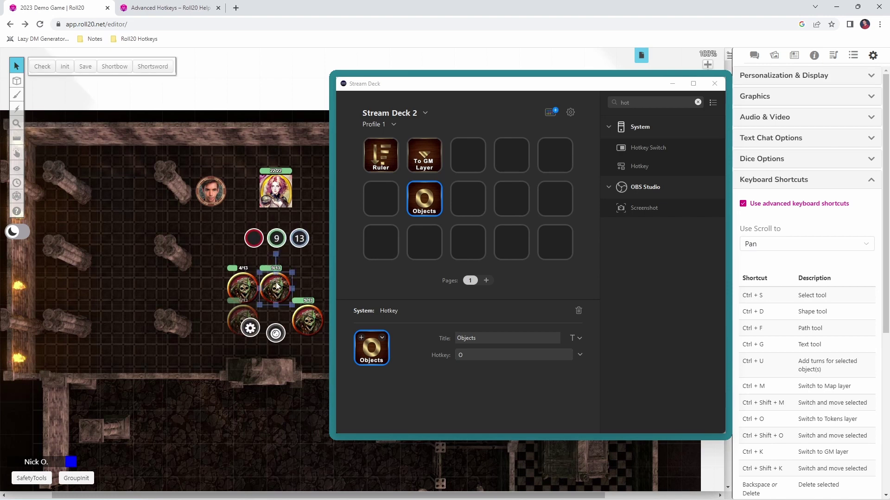
key(ctrl+shift+k)
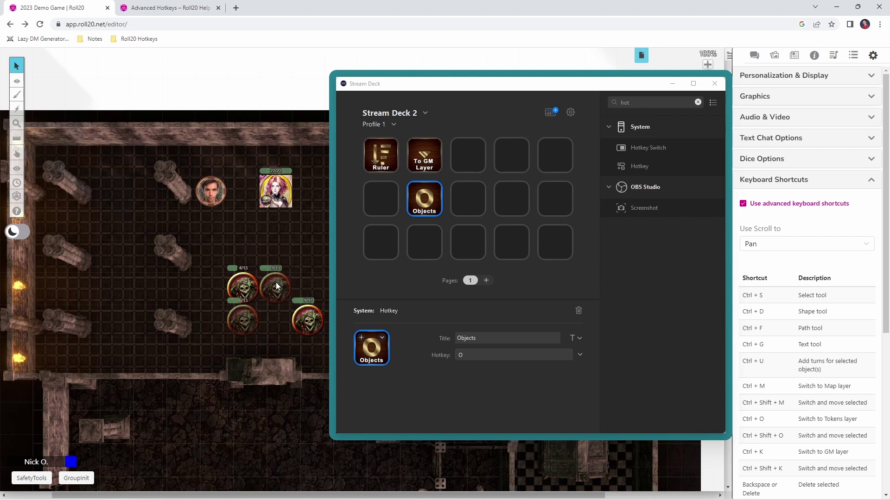
key(ctrl+o)
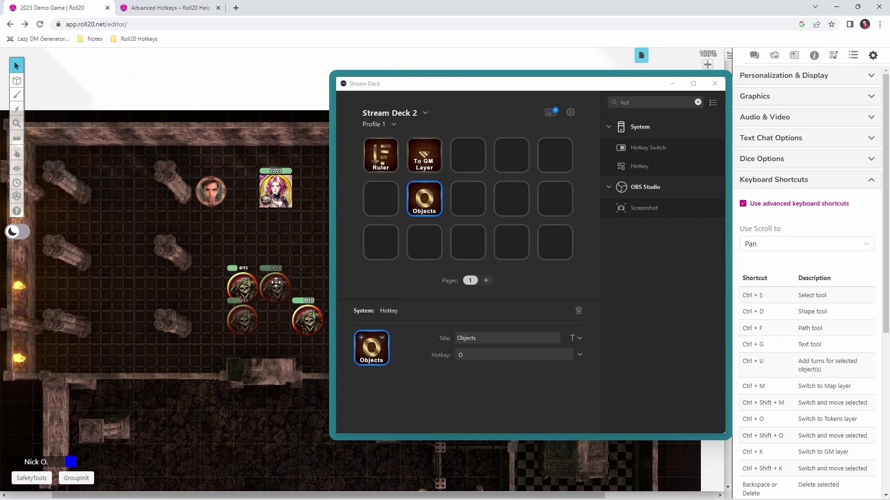
click(309, 330)
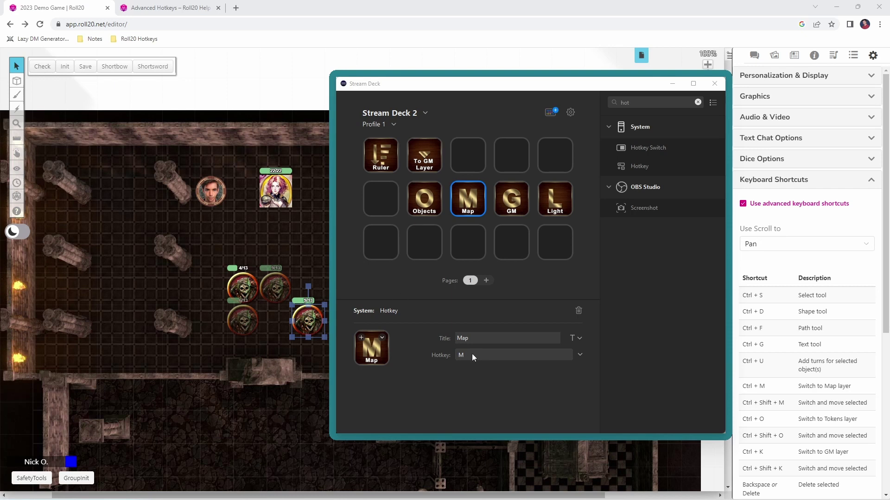
Review the GM and Light keys, then cycle Roll20 through Map, GM, Lighting and back to Objects
click(505, 209)
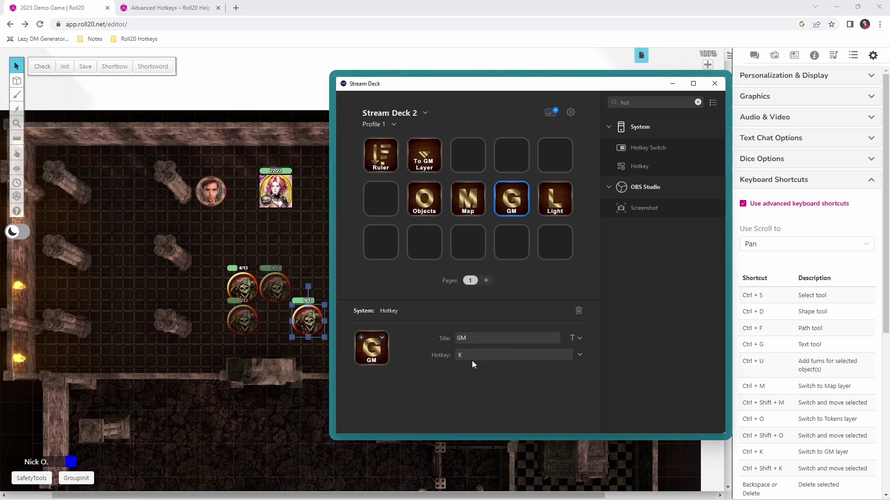
click(546, 212)
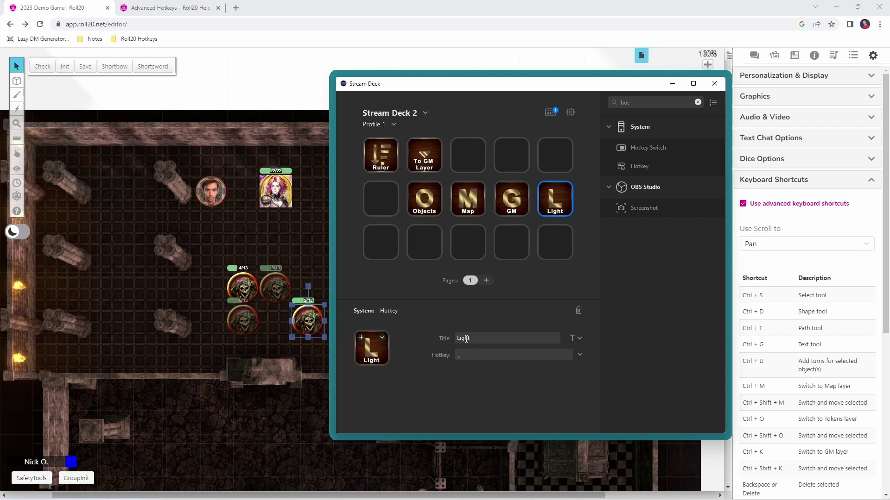
click(299, 229)
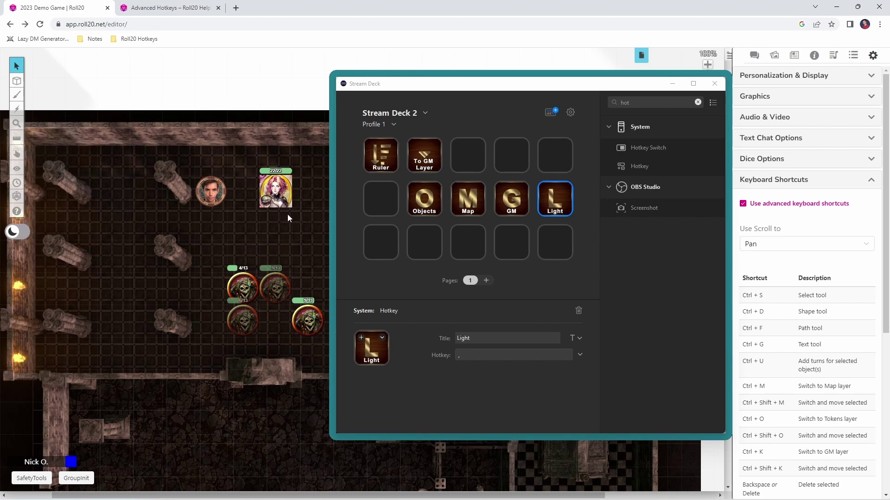
key(ctrl+l)
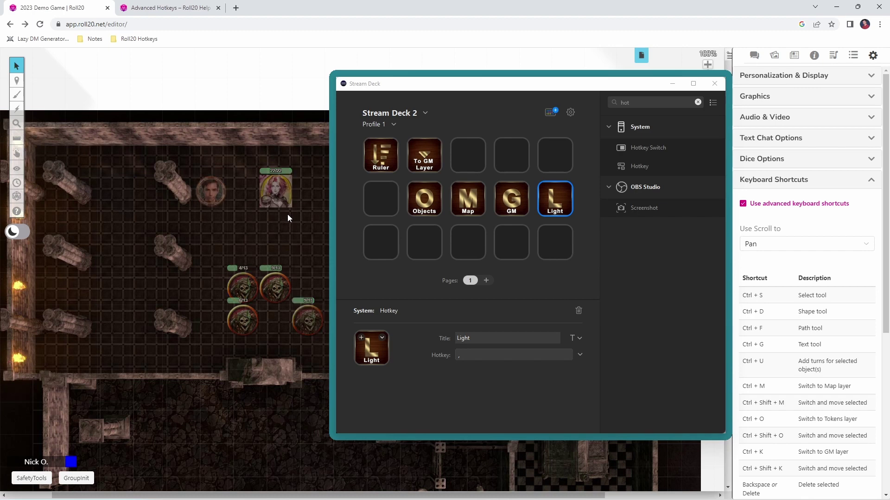
key(ctrl+l)
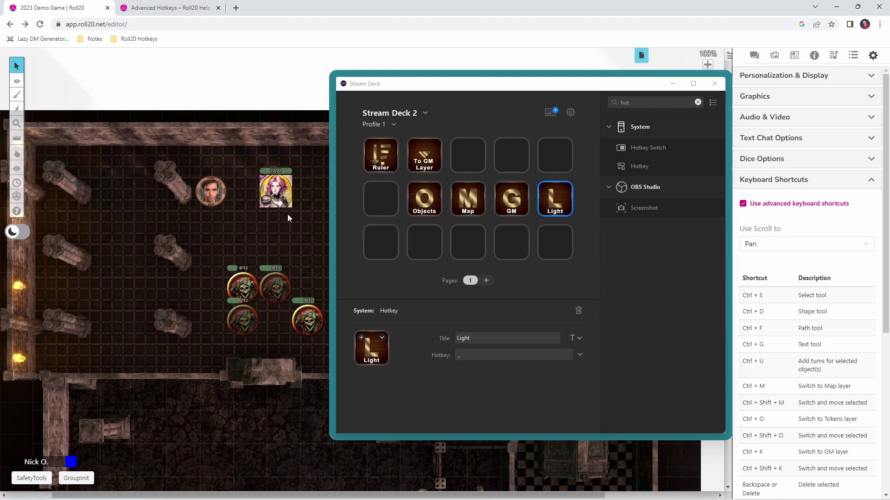
key(ctrl+l)
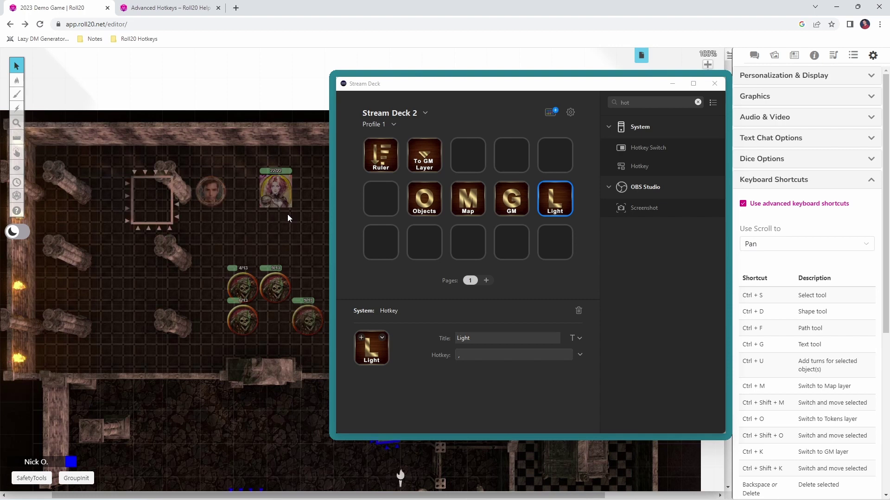
key(ctrl+o)
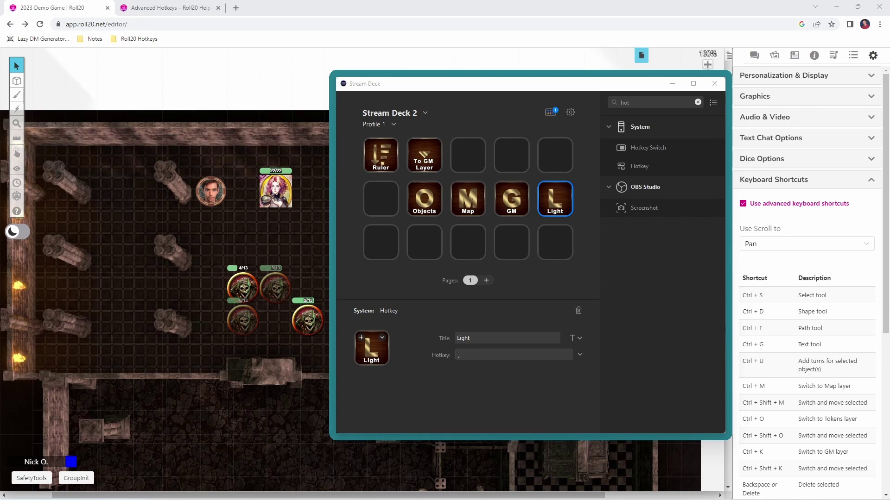
Check the d20 macro in Collections, then show the chat log with the earlier roll of 5
click(852, 55)
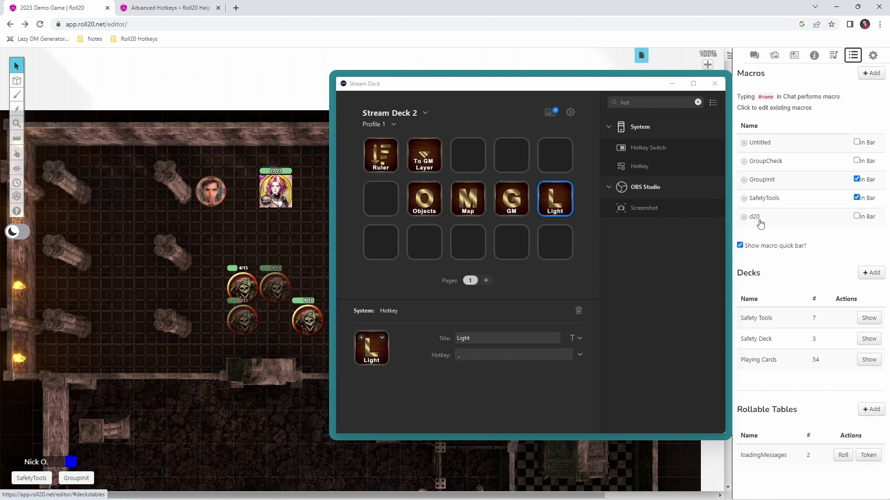
click(753, 55)
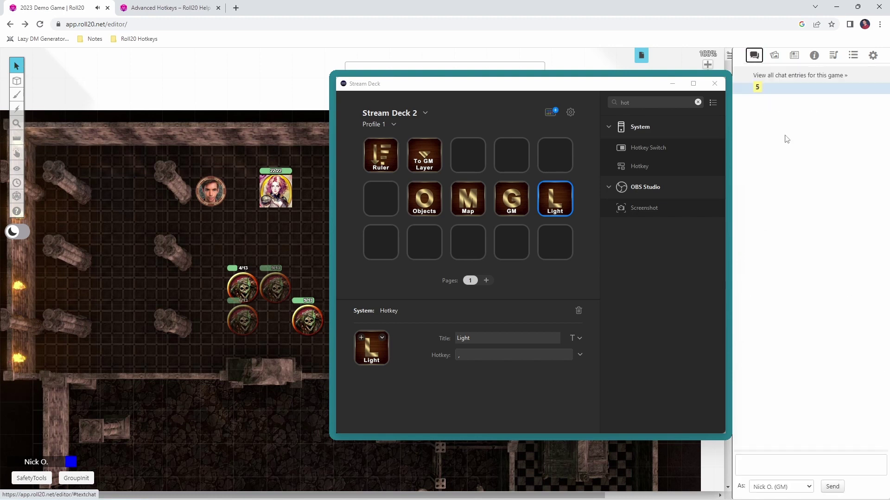
mouse_move(779, 102)
Copy the one-line d20 roll script from Notepad++
key(alt+Tab)
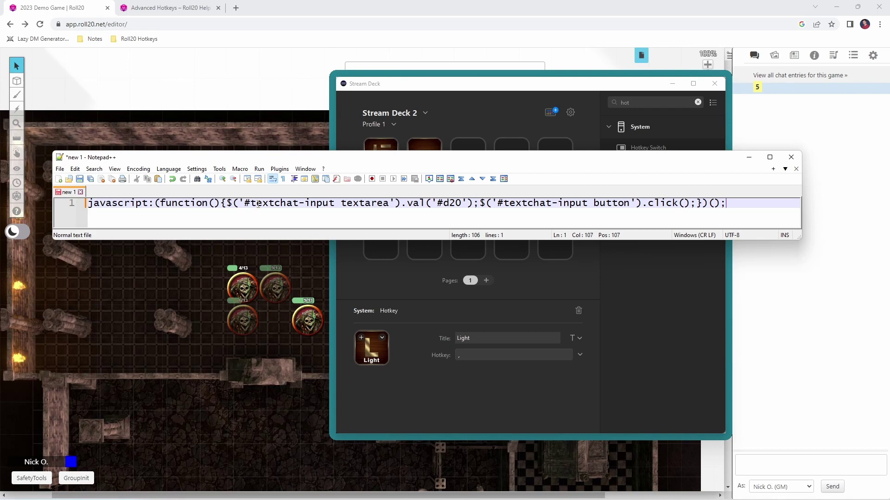
click(258, 203)
drag(734, 203, 87, 204)
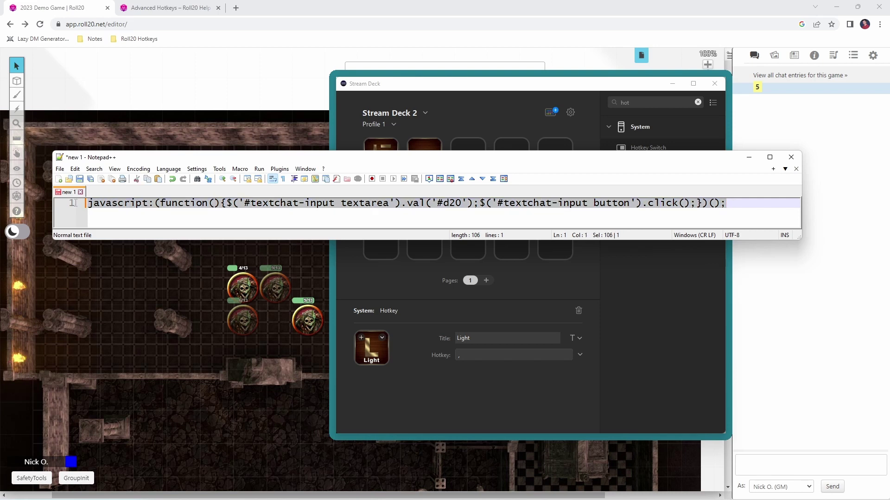
key(ctrl+c)
Run the script from Chrome's address bar with a 'javascript:' prefix, rolling a 9 in Roll20 chat
click(152, 29)
key(ctrl+v)
key(Home)
text(javascript:)
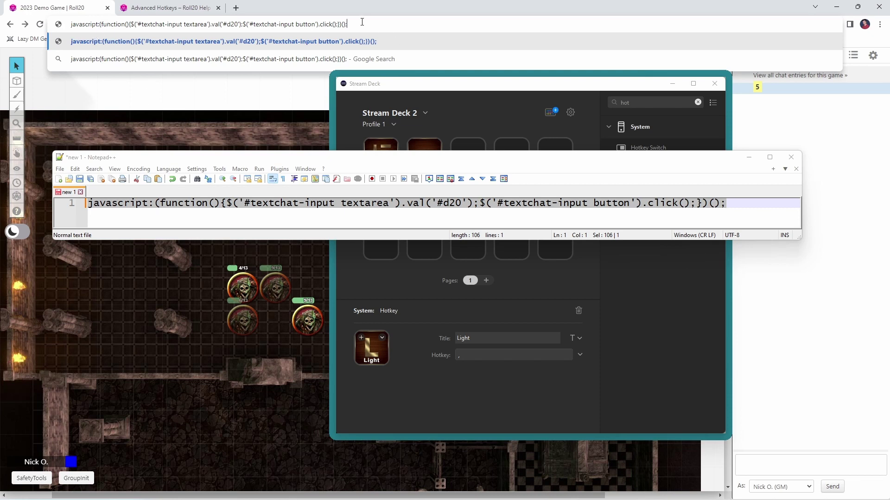
key(Return)
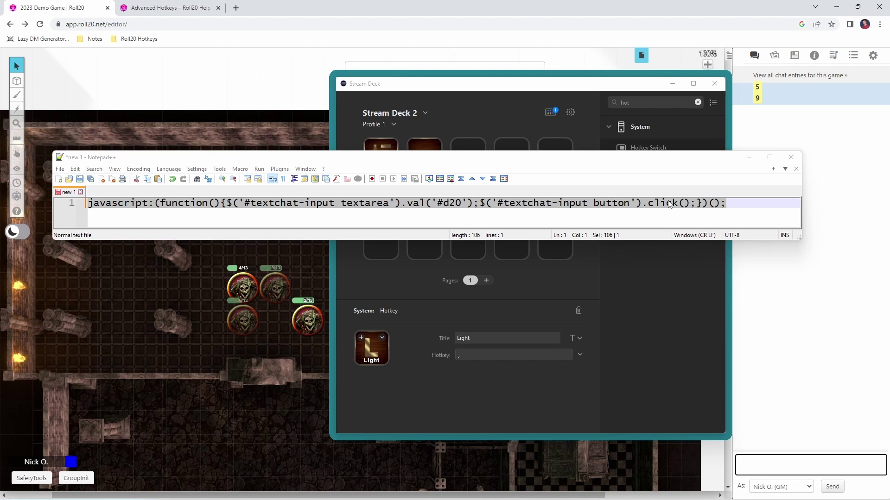
click(430, 202)
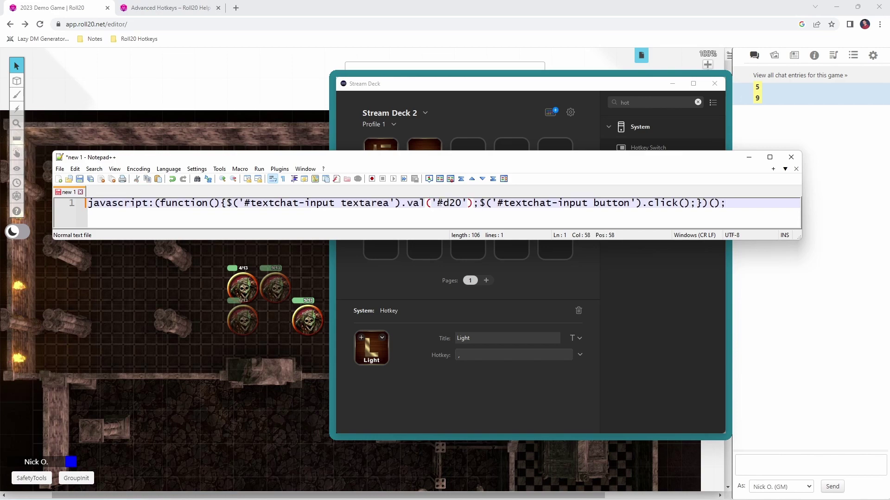